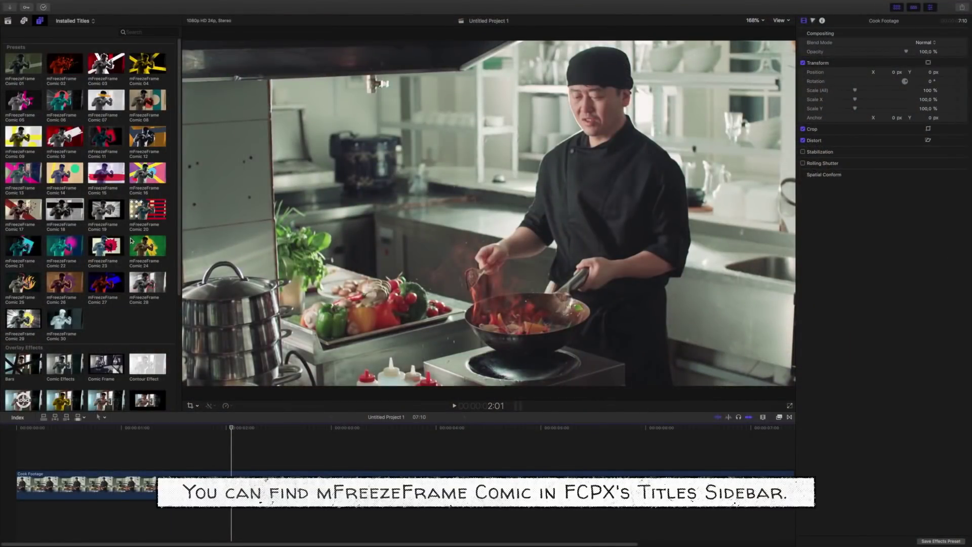
Add the mFreezeFrame Comic 24 title above the Cook Footage clip, starting at about 1:02.
left_click(141, 248)
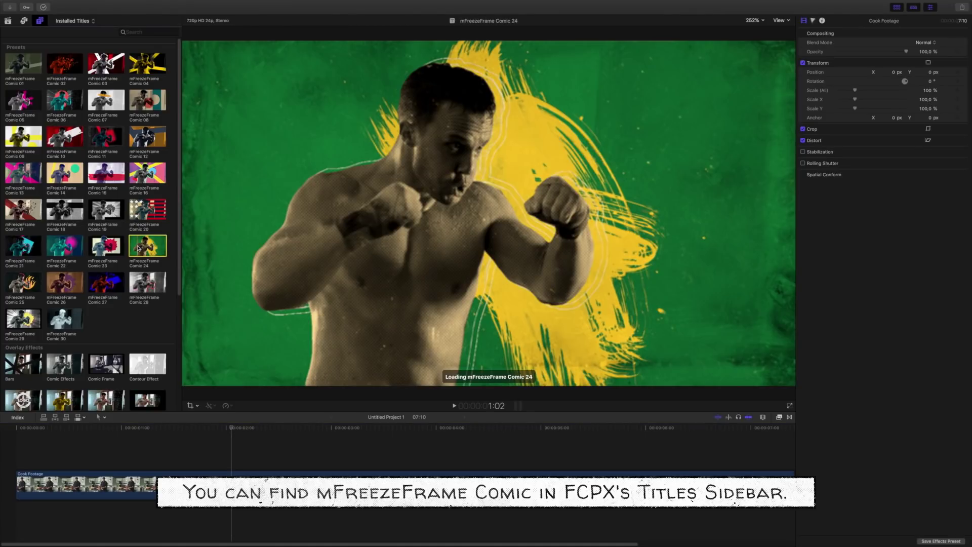
left_click_drag(140, 248, 142, 460)
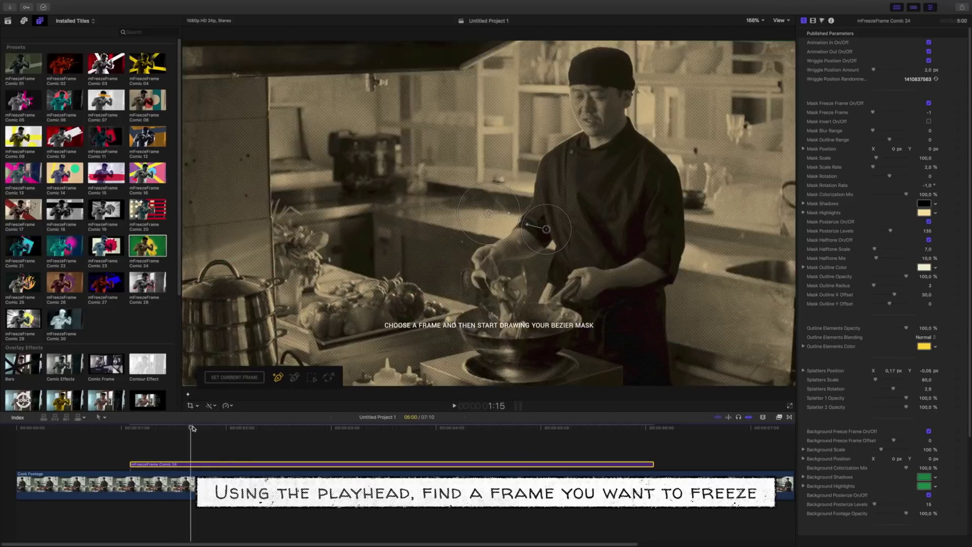
Set the frame at 4:04 as the title's freeze frame, then clear its mask path.
left_click_drag(192, 429, 455, 440)
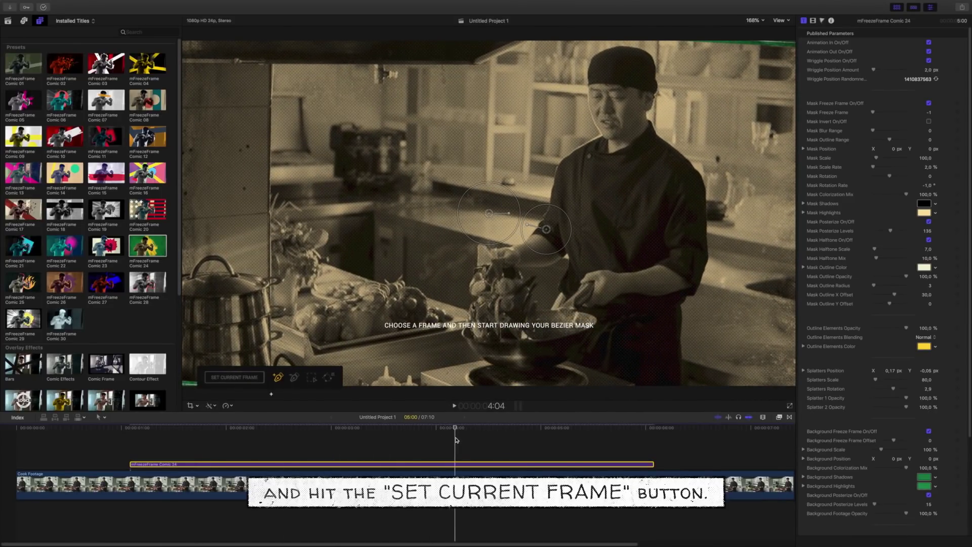
left_click(241, 378)
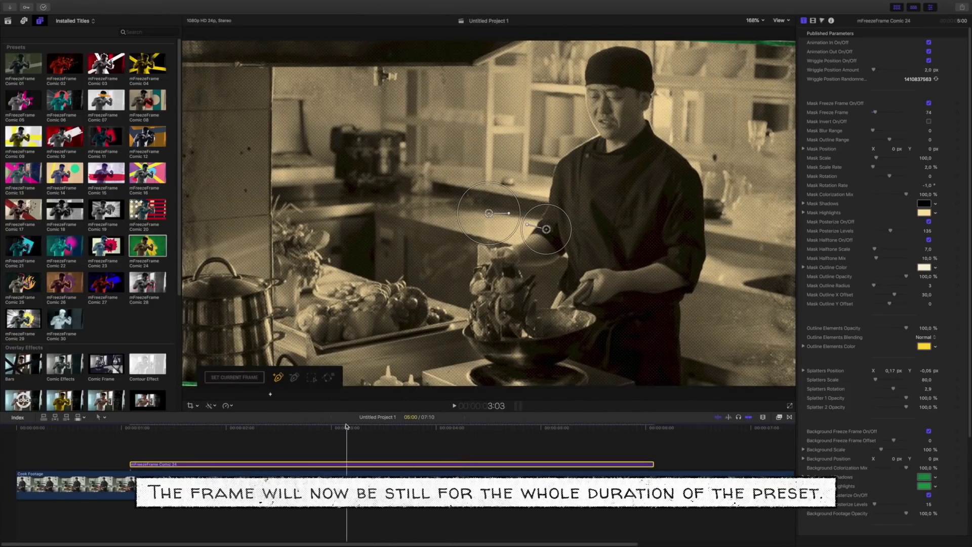
left_click(482, 439)
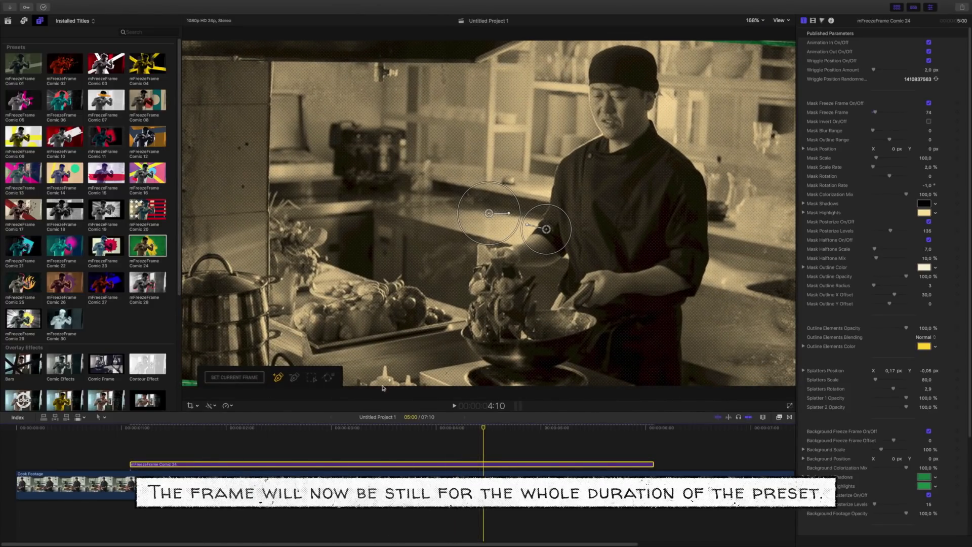
left_click(329, 378)
left_click(488, 201)
Choose the frame at 4:06 and draw a closed Bezier mask around the chef, the wok and the stove.
mouse_move(481, 430)
left_mouse_down()
mouse_move(367, 431)
mouse_move(211, 416)
mouse_move(464, 424)
left_mouse_up()
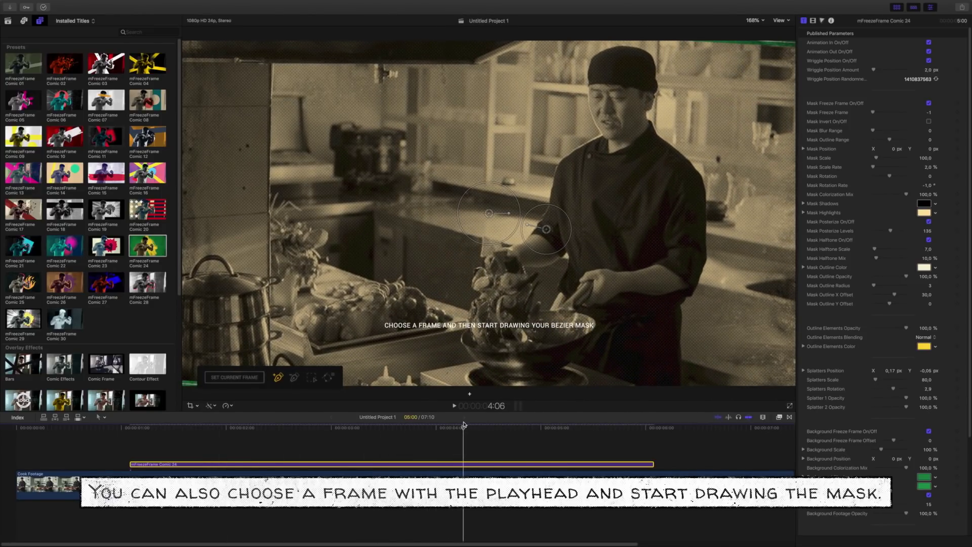
left_click(420, 385)
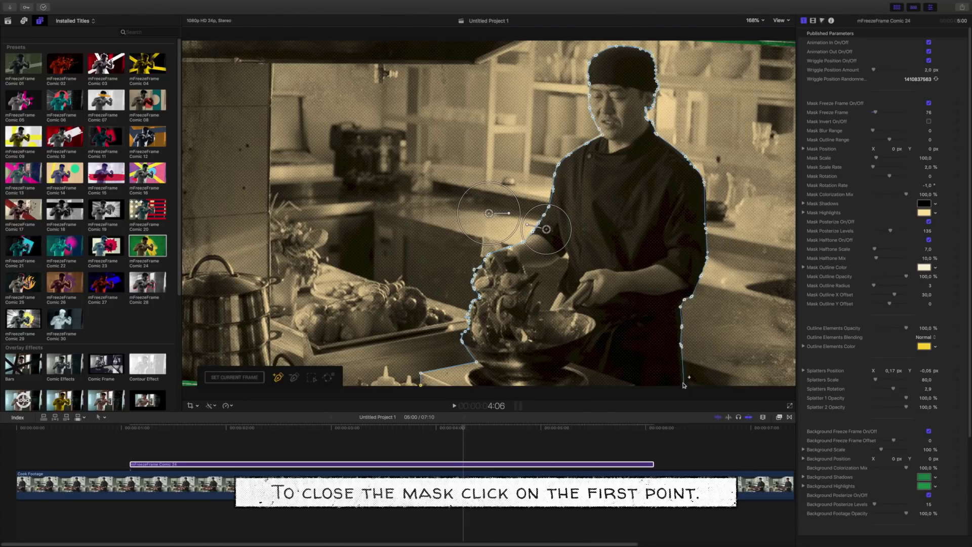
left_click(422, 386)
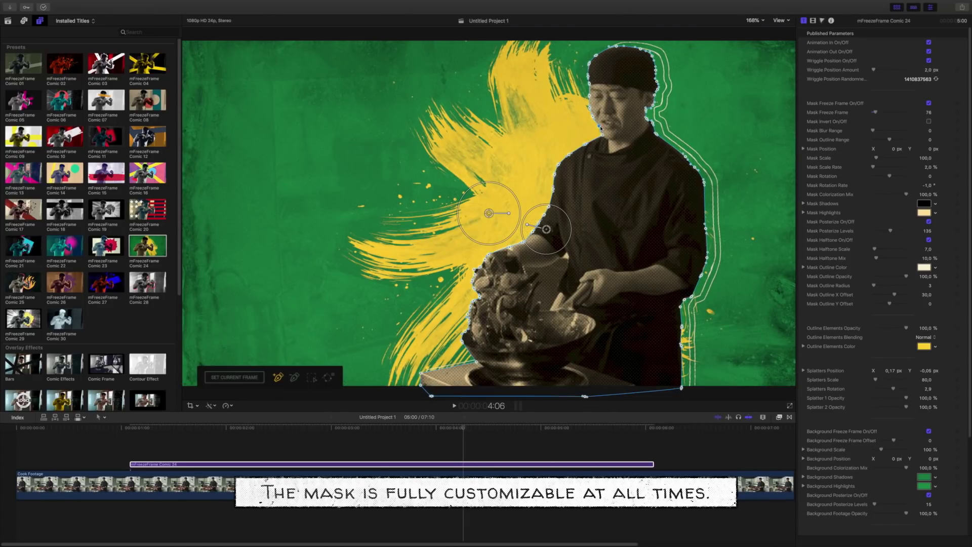
Adjust a mask point on the chef's outer sleeve and remove an unwanted point there with the Delete Point tool.
left_click_drag(705, 231, 707, 211)
key("alt")
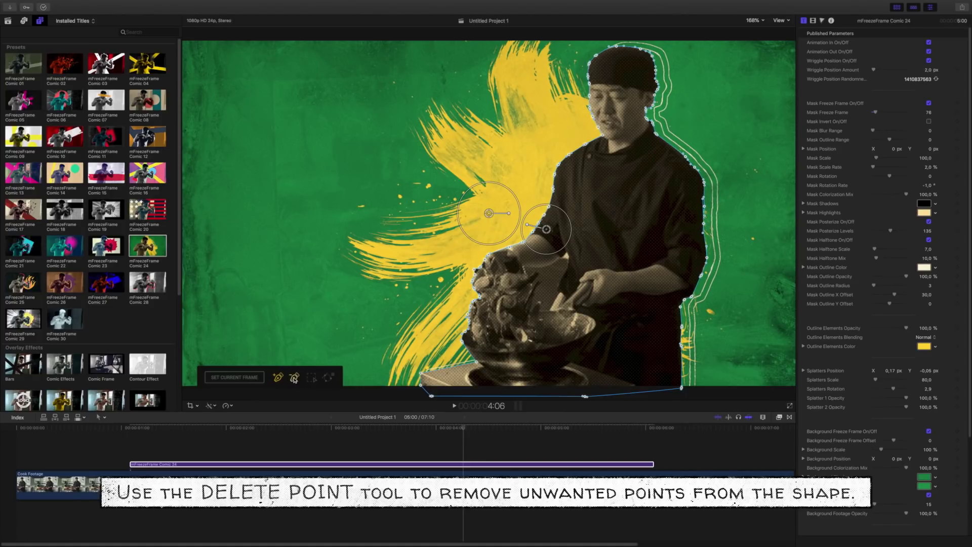
left_click(704, 225)
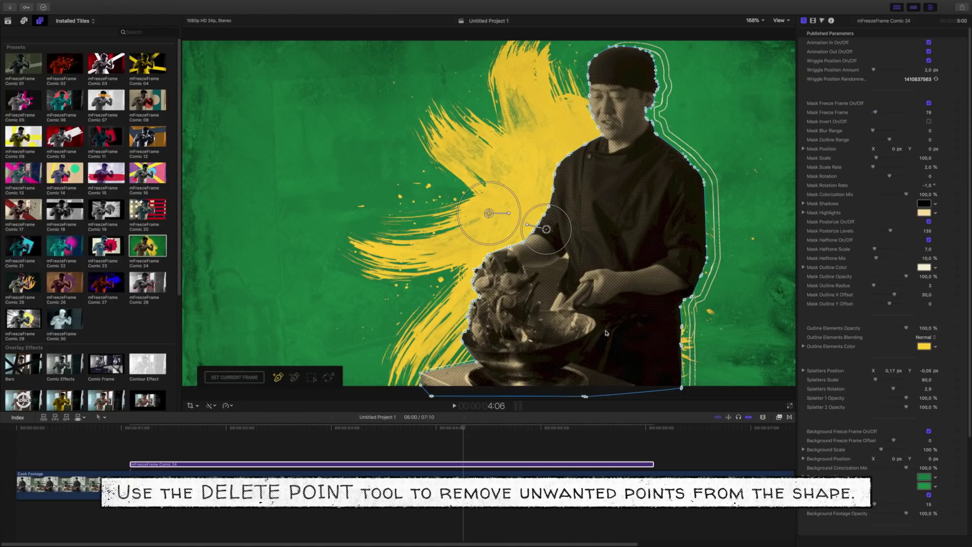
Select the mask points along the chef's outer sleeve with the Transform tool and adjust them as a group.
left_click_drag(736, 147, 659, 320)
mouse_move(708, 152)
left_mouse_down()
mouse_move(721, 147)
mouse_move(706, 152)
left_mouse_up()
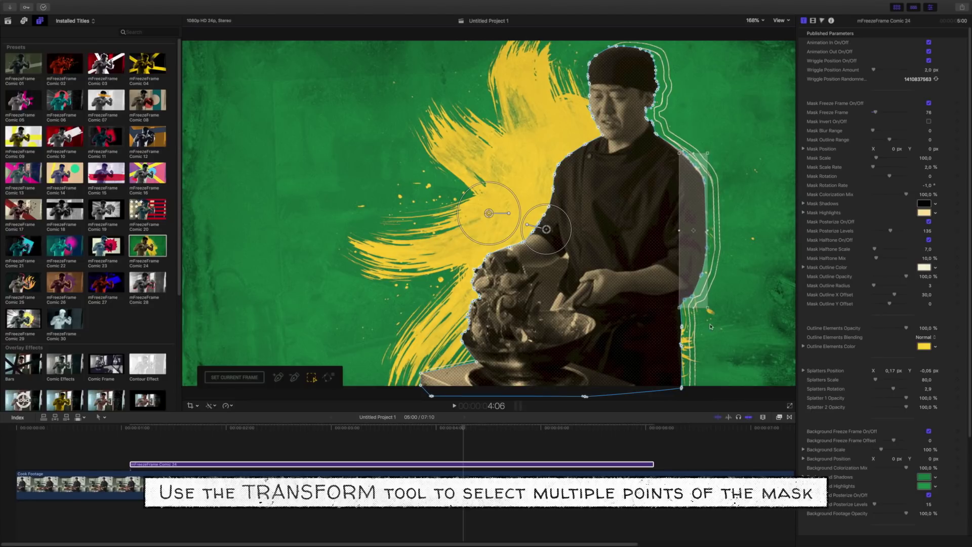
left_click_drag(694, 310, 694, 307)
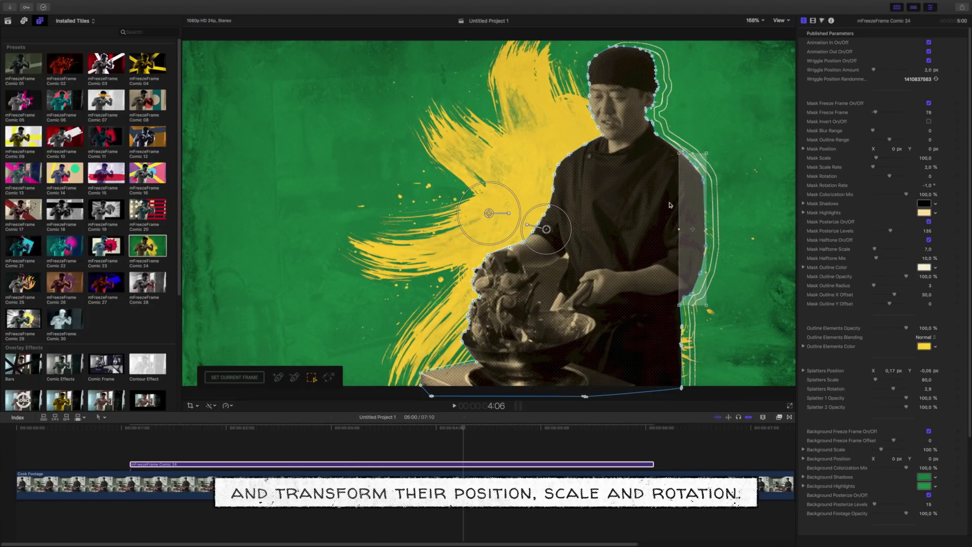
left_click_drag(672, 147, 672, 147)
left_click_drag(711, 311, 713, 310)
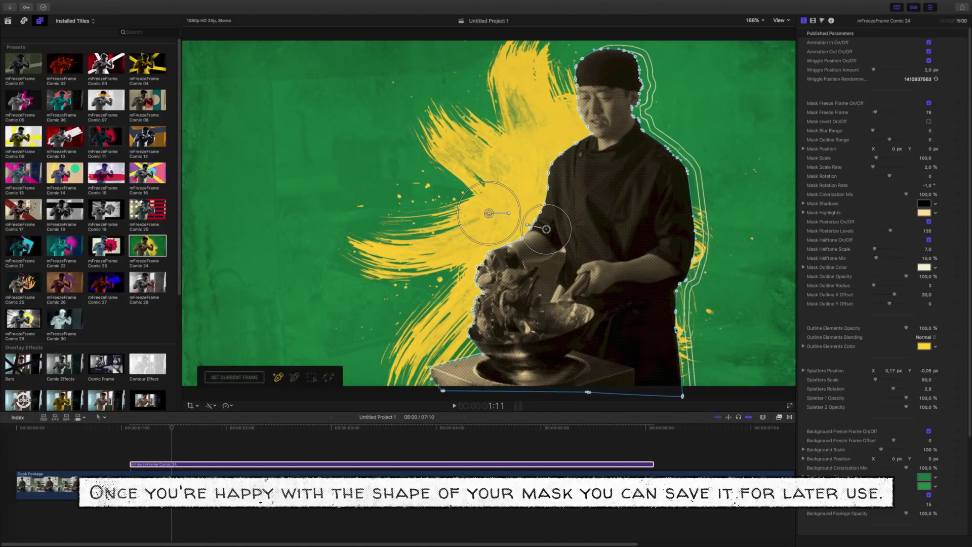
Save the mask path as mFreezeFrameComic.msk in the Custom Masks folder.
left_click(329, 377)
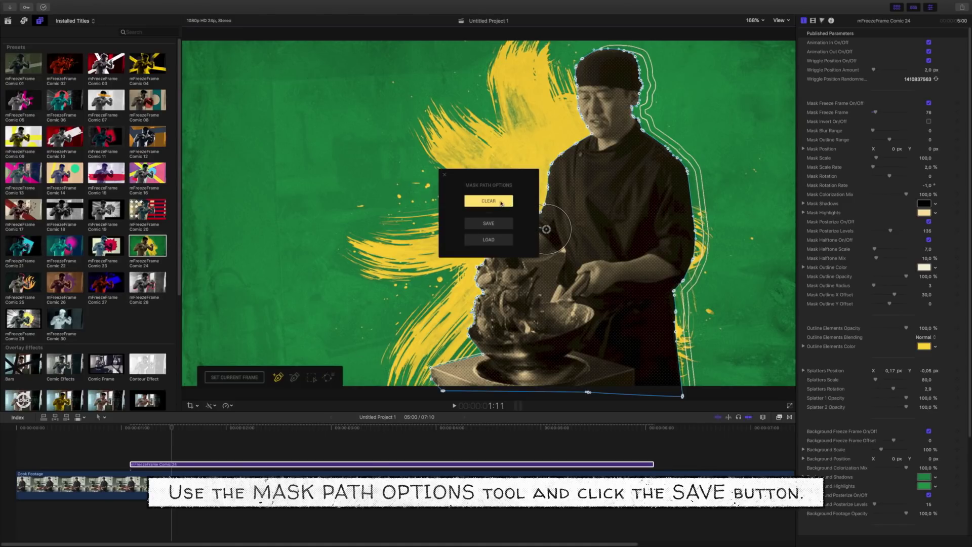
left_click(488, 223)
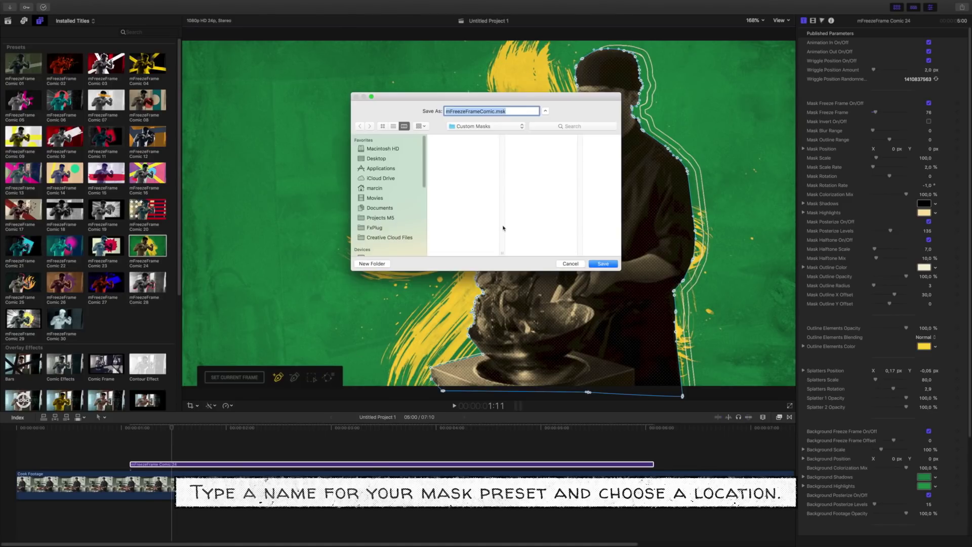
left_click(603, 264)
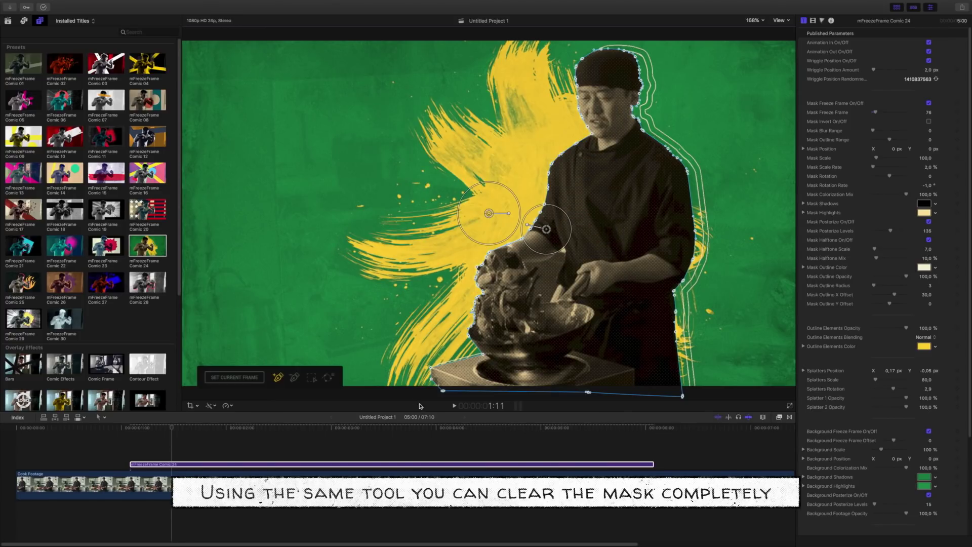
Clear the mask path of the Comic 24 title completely.
left_click_drag(154, 426, 240, 429)
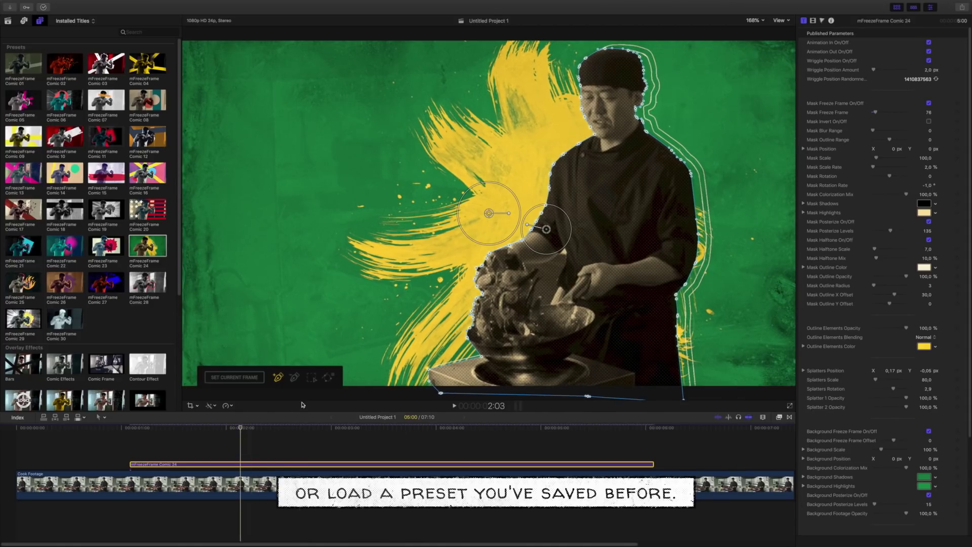
left_click(488, 214)
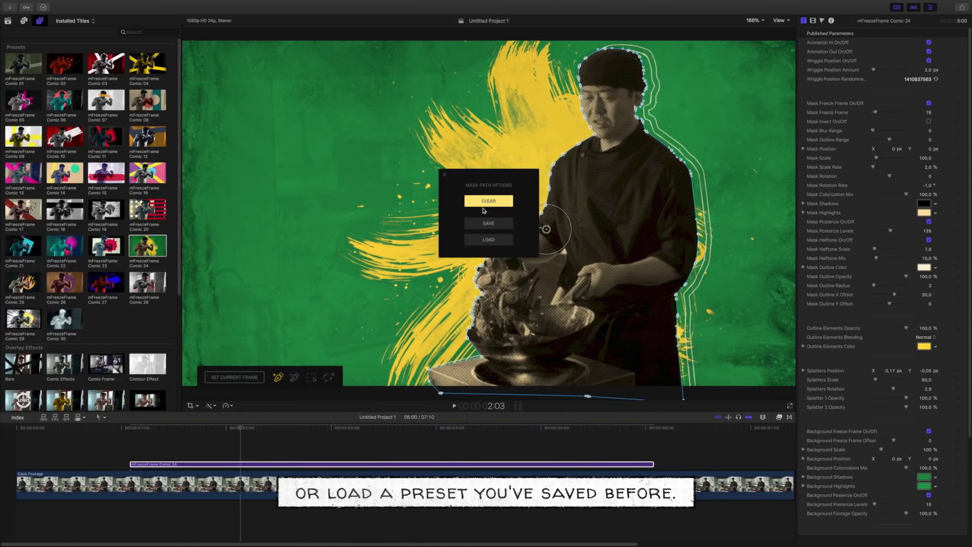
left_click(484, 210)
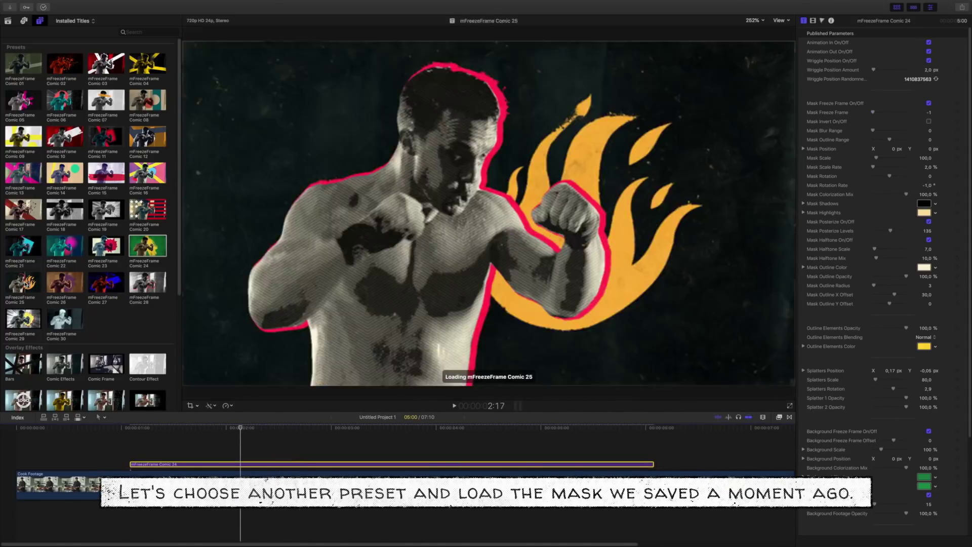
Add the mFreezeFrame Comic 25 title at the start of the Comic 24 title and delete the Comic 24 title.
left_click_drag(26, 283, 170, 467)
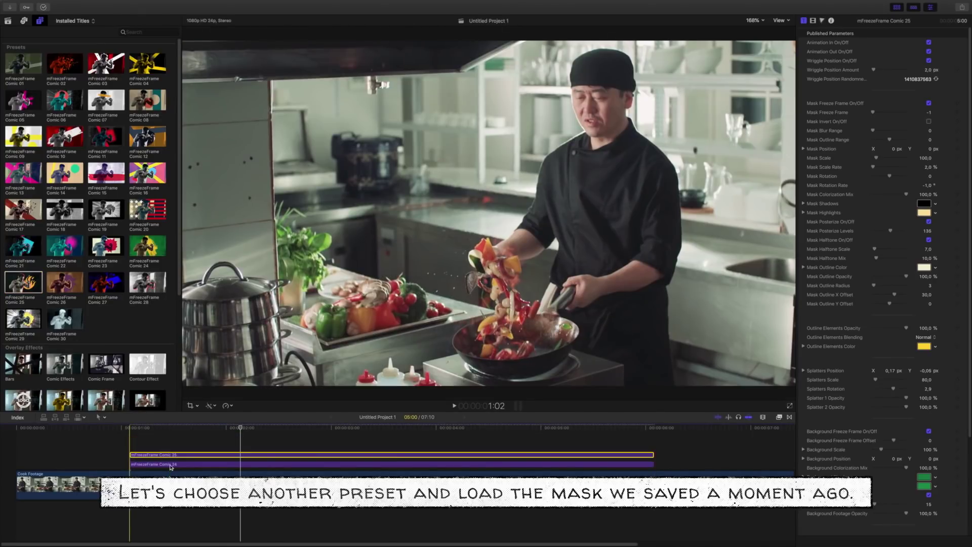
left_click(170, 465)
key("Delete")
Set the frame at 4:04 as the Comic 25 freeze frame and load the saved mask mFreezeFrameComic.msk.
left_click_drag(241, 430, 455, 430)
left_click(234, 377)
left_click(328, 377)
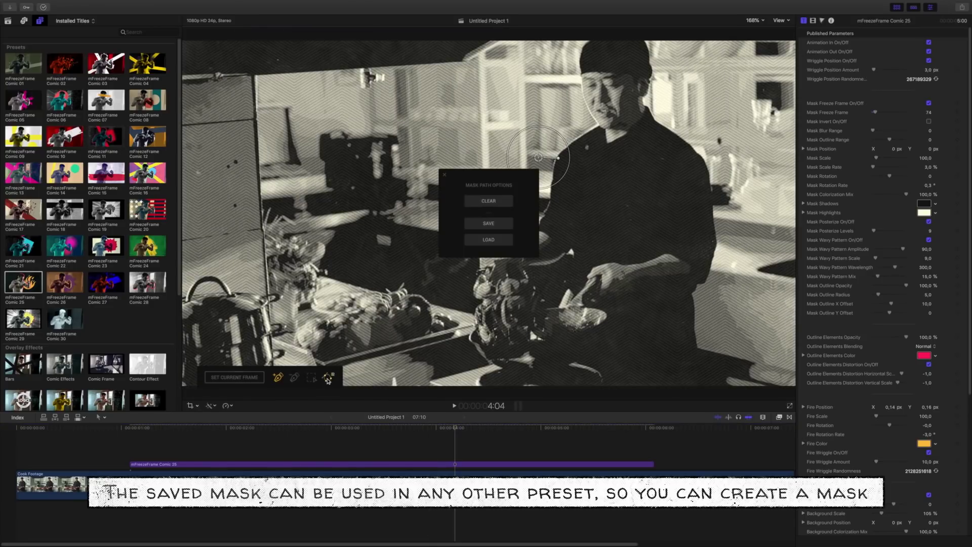
left_click(483, 243)
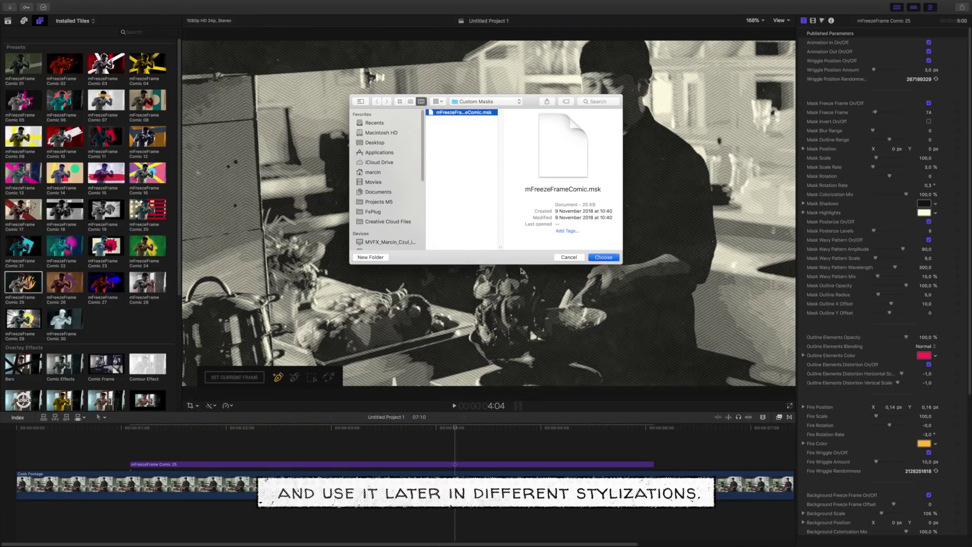
left_click(603, 257)
Scale down and reposition the masked chef to about X 0.01, Y -0.02 px and the fire to about X -0.07, Y -0.26 px.
left_click_drag(455, 428, 497, 419)
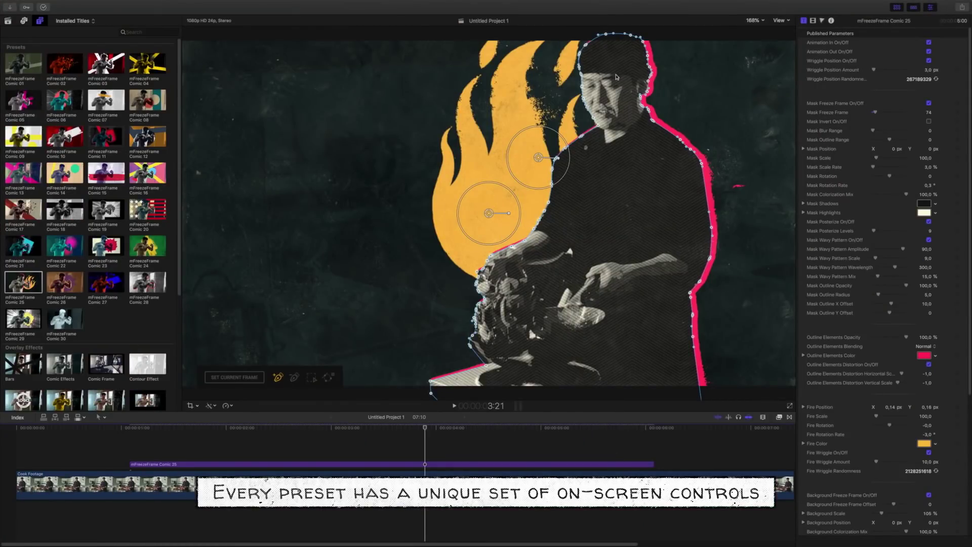
mouse_move(492, 215)
left_mouse_down()
mouse_move(464, 253)
mouse_move(516, 209)
mouse_move(534, 219)
mouse_move(548, 207)
mouse_move(511, 216)
left_mouse_up()
left_click_drag(539, 159, 464, 304)
left_click_drag(491, 217, 492, 220)
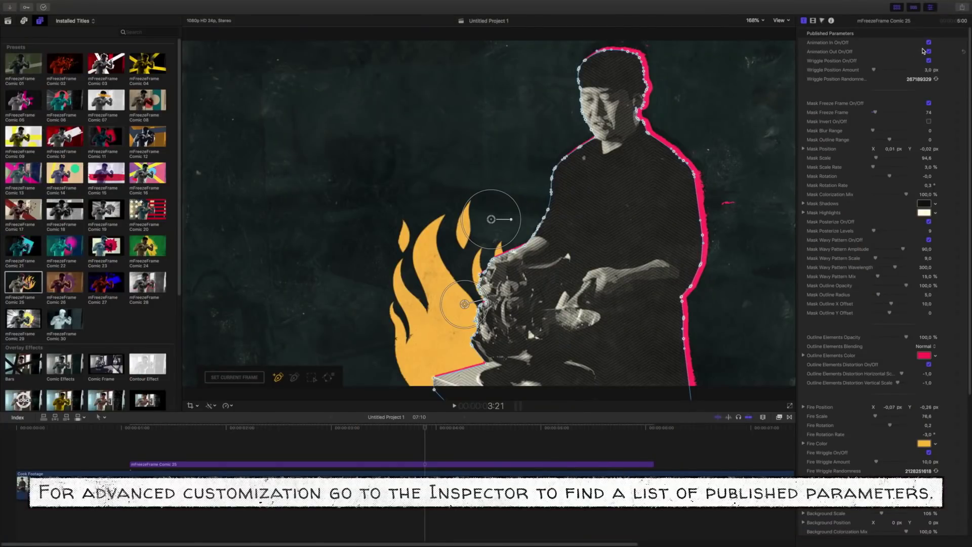
Try the title with its In and Out animation off, restore it, and generate a new Wriggle Position randomness.
left_click_drag(133, 428, 335, 428)
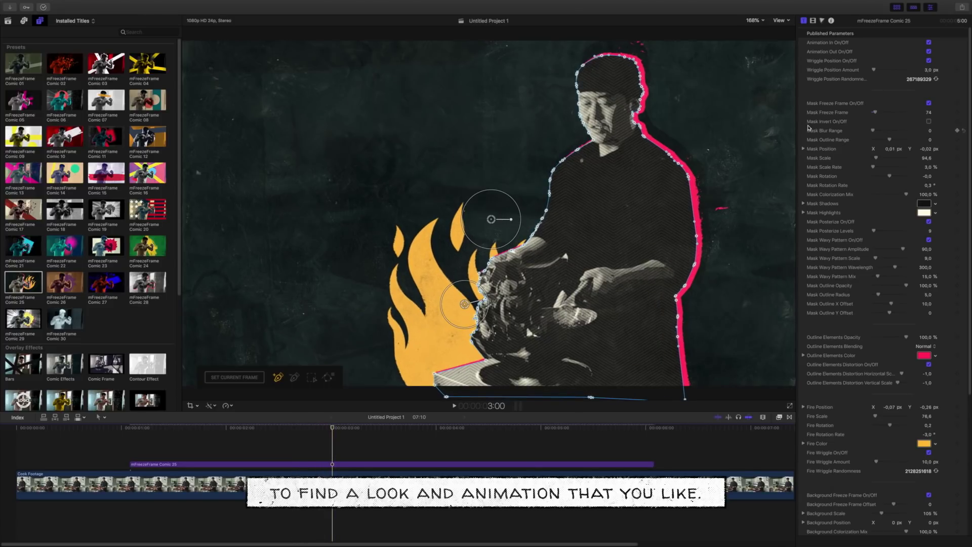
left_click(929, 43)
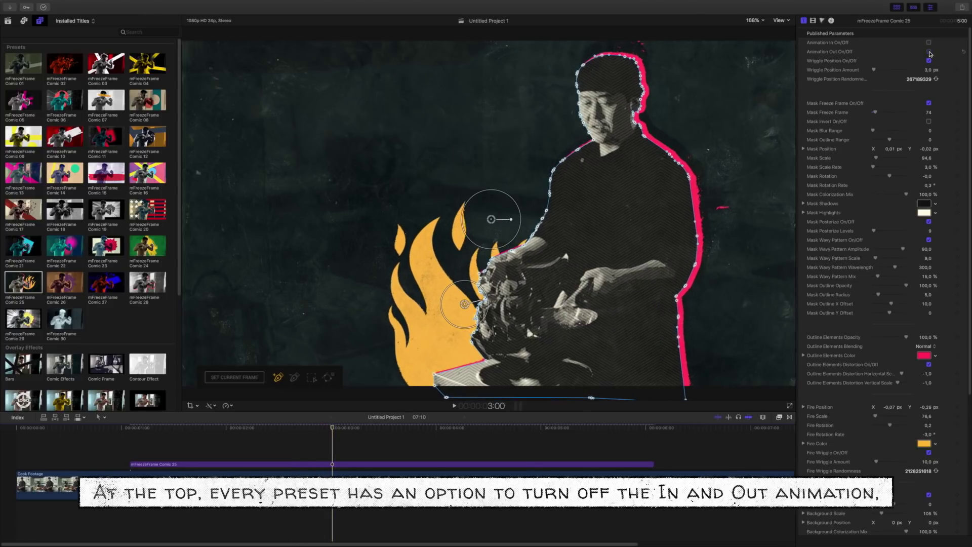
left_click(929, 43)
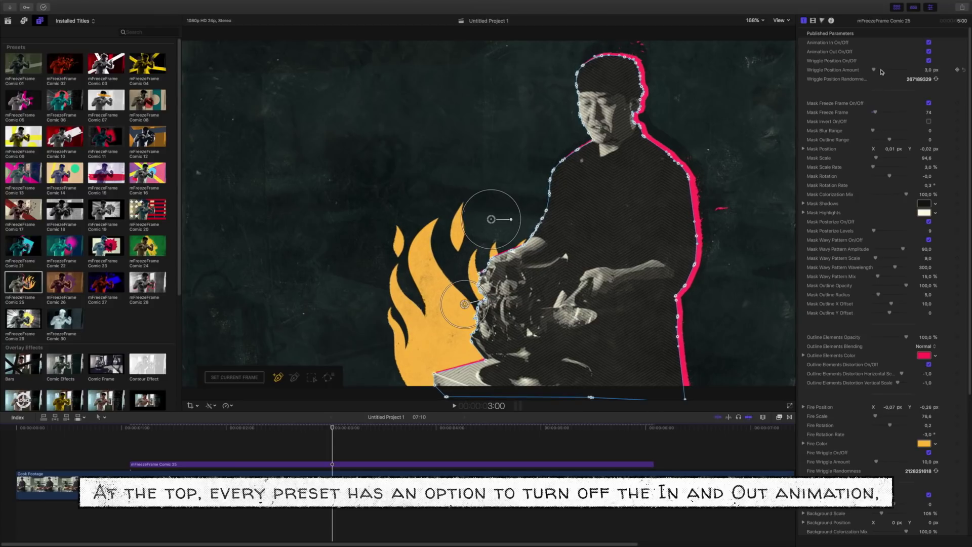
left_click_drag(876, 71, 873, 70)
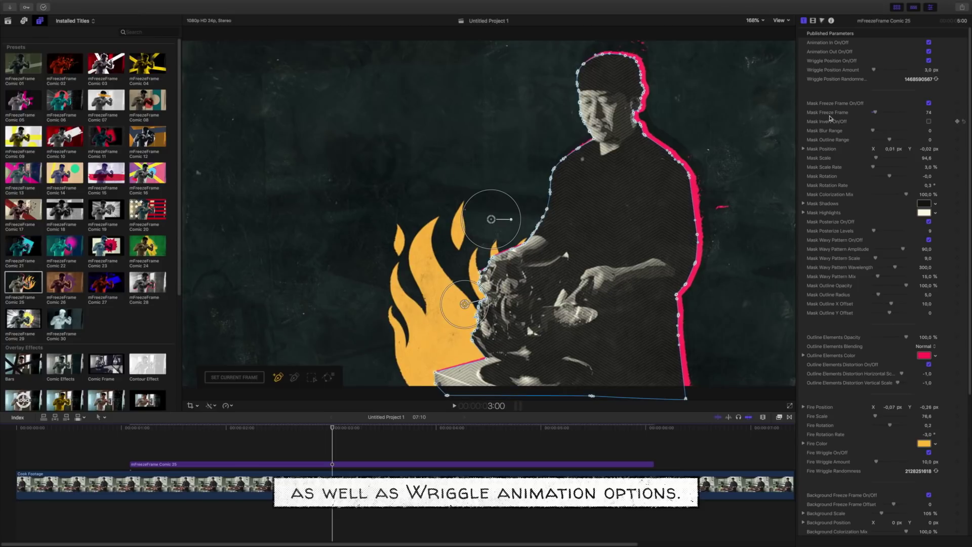
Try the mask with its freeze frame off and with Mask Invert on, restoring each setting.
left_click(929, 103)
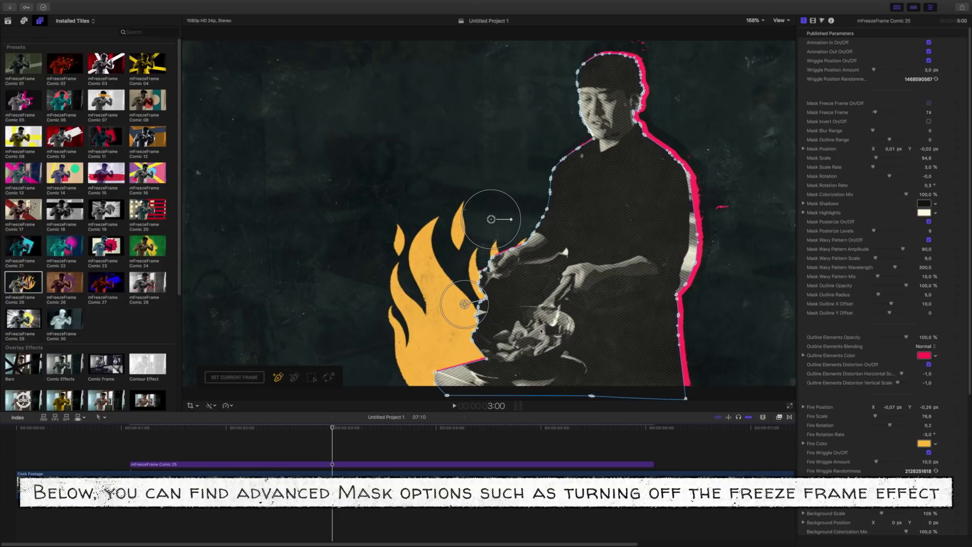
left_click(322, 429)
left_click(929, 103)
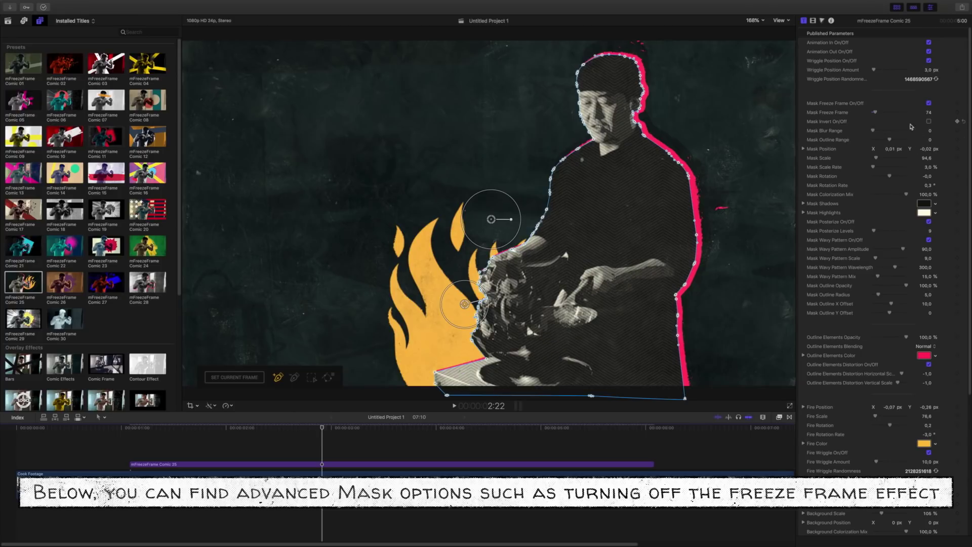
left_click(928, 122)
left_click(929, 122)
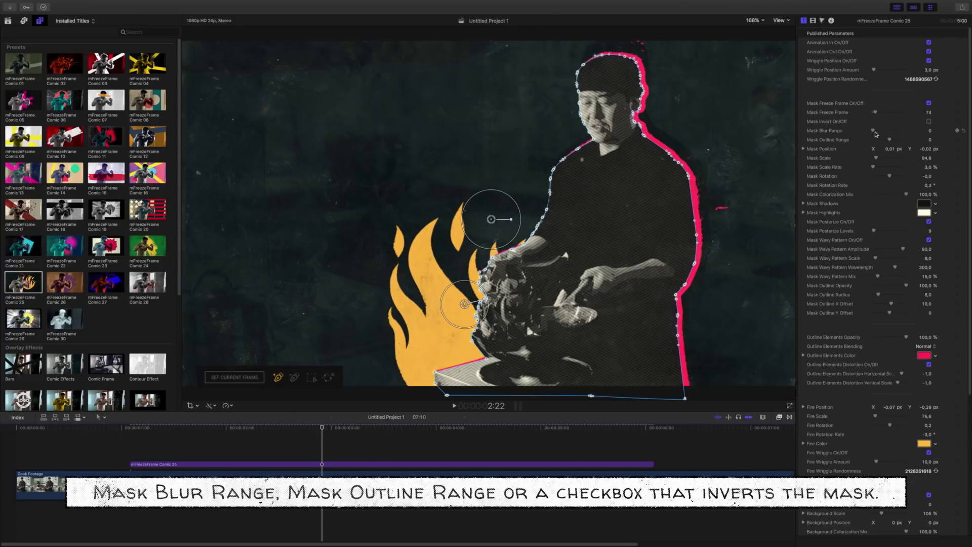
Set the Mask Blur Range to 0.52 and the Mask Scale Rate to 4.0%.
left_click_drag(878, 131, 927, 159)
key("super+z")
left_click(930, 169)
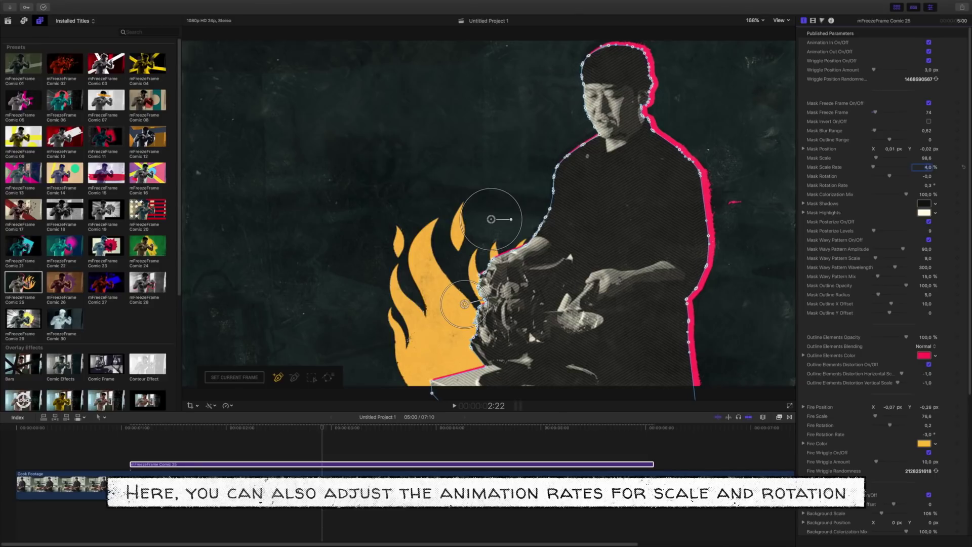
Move the masked chef at 3:23 to X 0.0 px, Y -0.03 px.
left_click_drag(320, 430, 435, 421)
left_click_drag(492, 220, 489, 224)
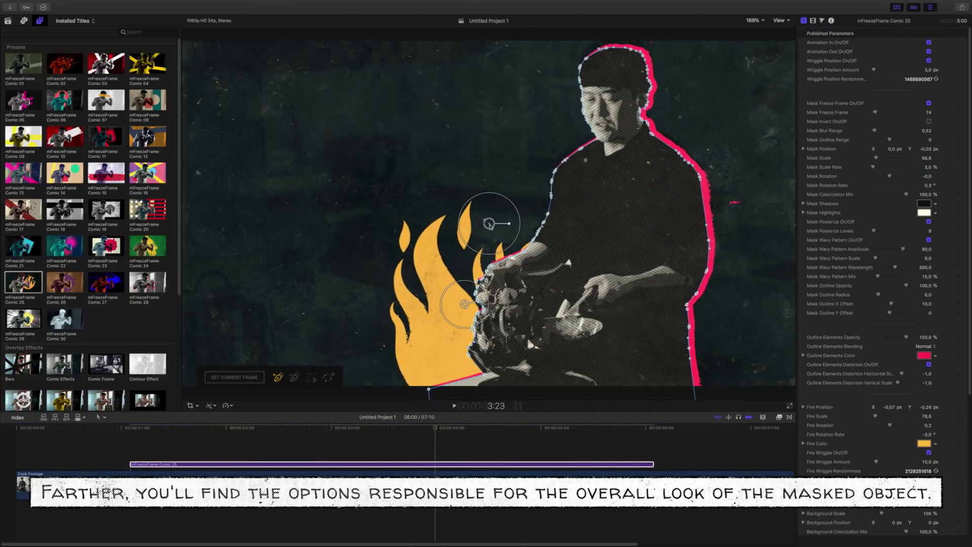
Set Mask Posterize Levels to 10 and Mask Wavy Pattern Amplitude to 0, and adjust the Mask Wavy Pattern Scale.
left_click_drag(905, 196, 907, 194)
mouse_move(874, 231)
left_mouse_down()
mouse_move(874, 249)
mouse_move(927, 261)
left_mouse_up()
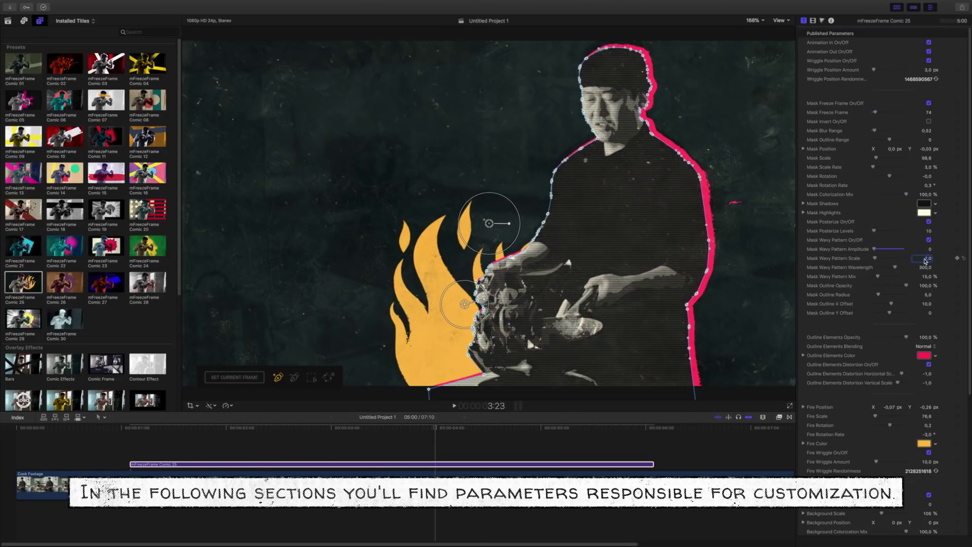
scroll(924, 263, "down", 5)
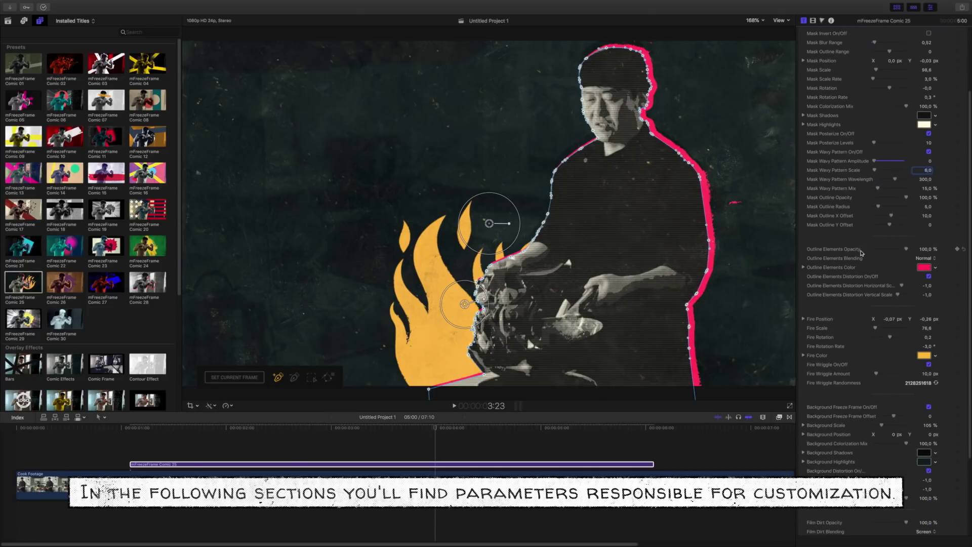
Set the Outline Elements Color to light orange and turn off Outline Elements Distortion.
left_click(922, 268)
left_click(665, 463)
left_click(642, 287)
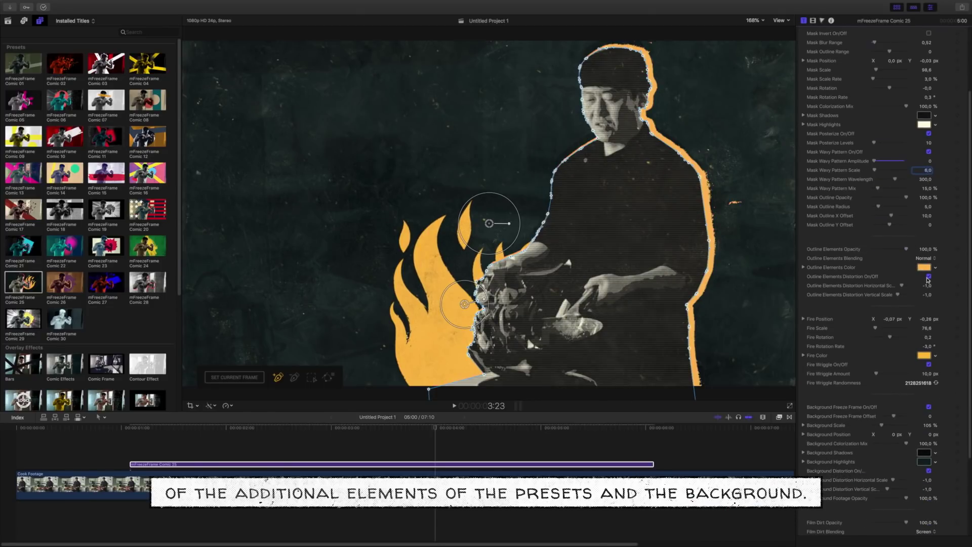
left_click(928, 278)
Set the Fire Color to the same light orange and generate a new Fire Wriggle Randomness value.
scroll(924, 314, "down", 2)
left_click(925, 323)
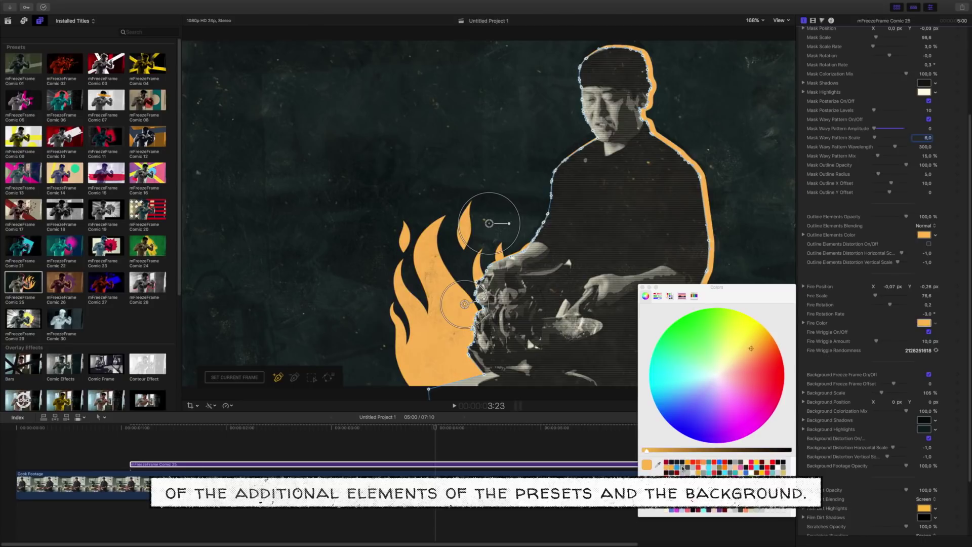
left_click(642, 287)
left_click(937, 350)
scroll(898, 330, "down", 4)
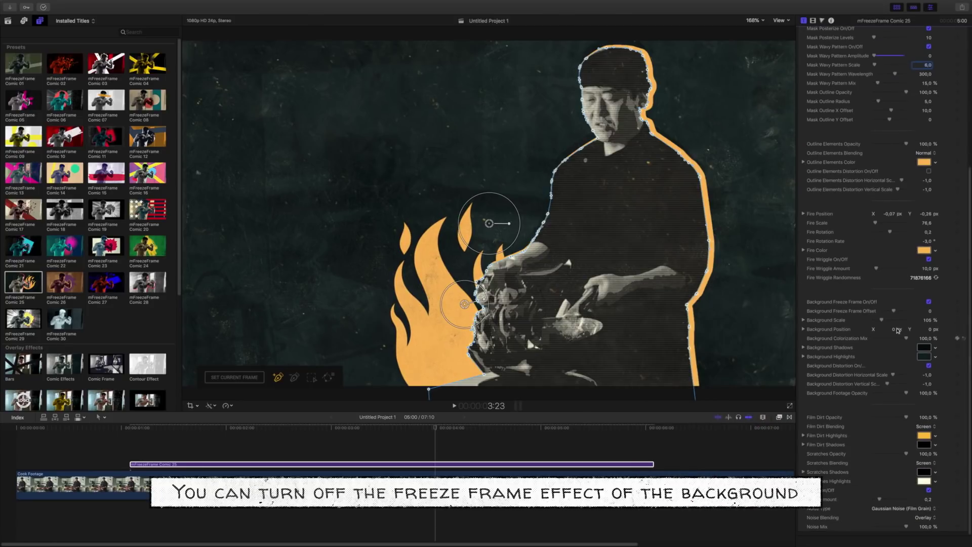
At 5:01, move the masked chef toward the scene's left side and set Background Freeze Frame Offset to 6.0 and Background Scale to 109%.
left_click_drag(435, 428, 547, 440)
left_click_drag(489, 223, 310, 204)
left_click(929, 302)
left_click_drag(893, 311, 884, 321)
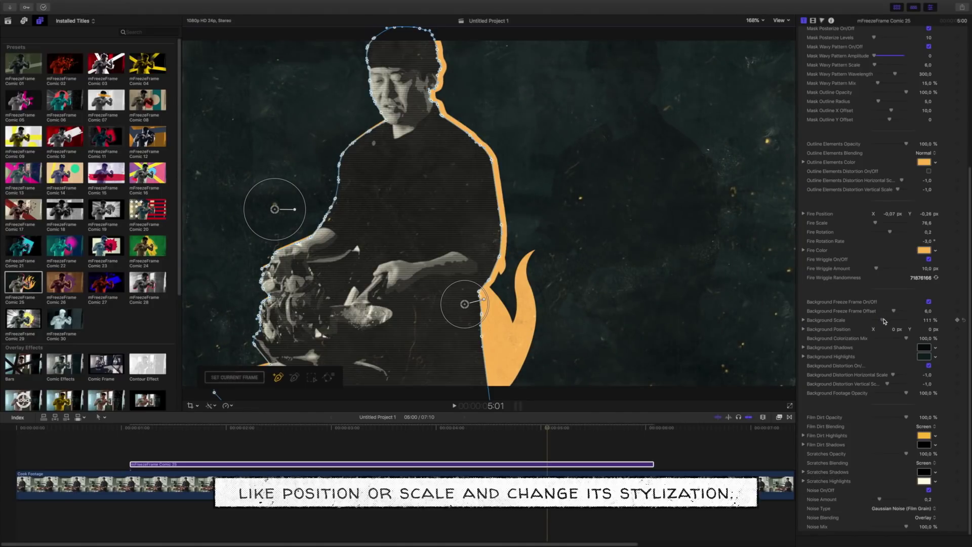
Recolor the background with dark red for Background Shadows and red for Background Highlights.
left_click(928, 350)
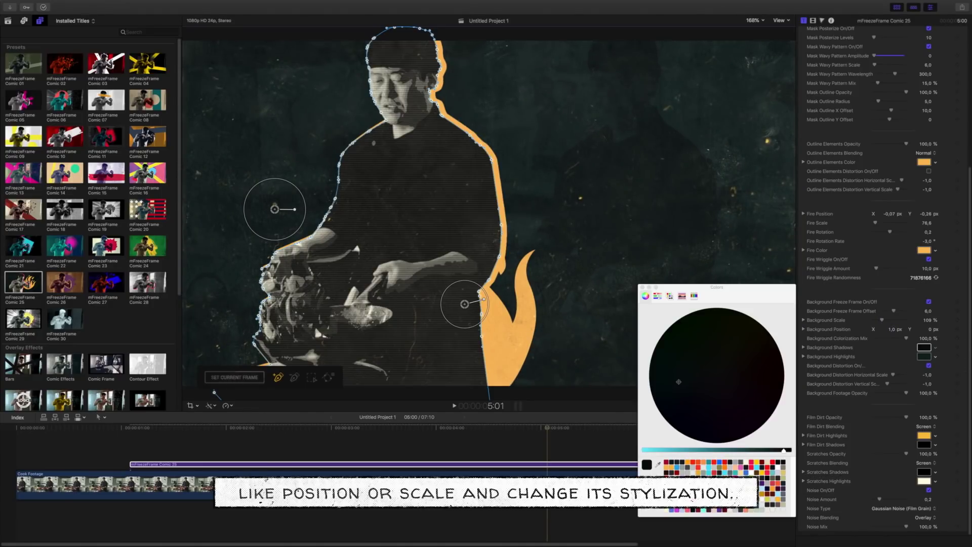
left_click(667, 462)
left_click(924, 356)
left_click(667, 462)
left_click(924, 348)
left_click_drag(687, 450, 728, 449)
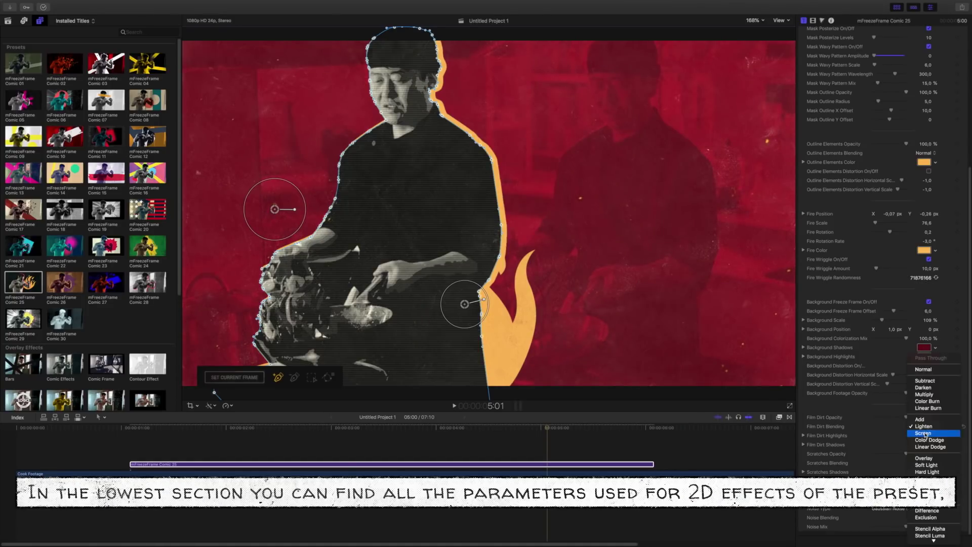
Set Film Dirt Blending to Screen and Film Dirt Highlights to light orange, and open the Scratches Shadows color.
left_click(924, 435)
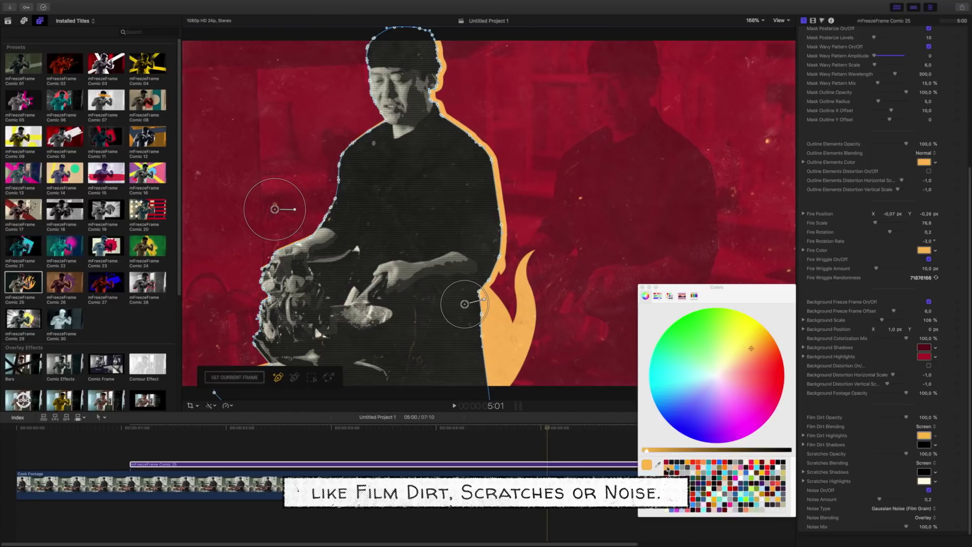
left_click(643, 287)
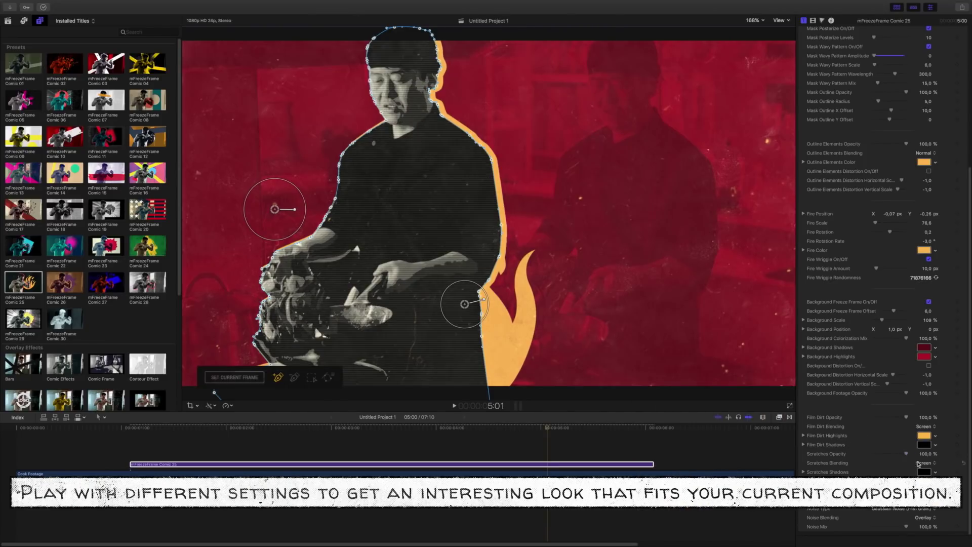
left_click(924, 472)
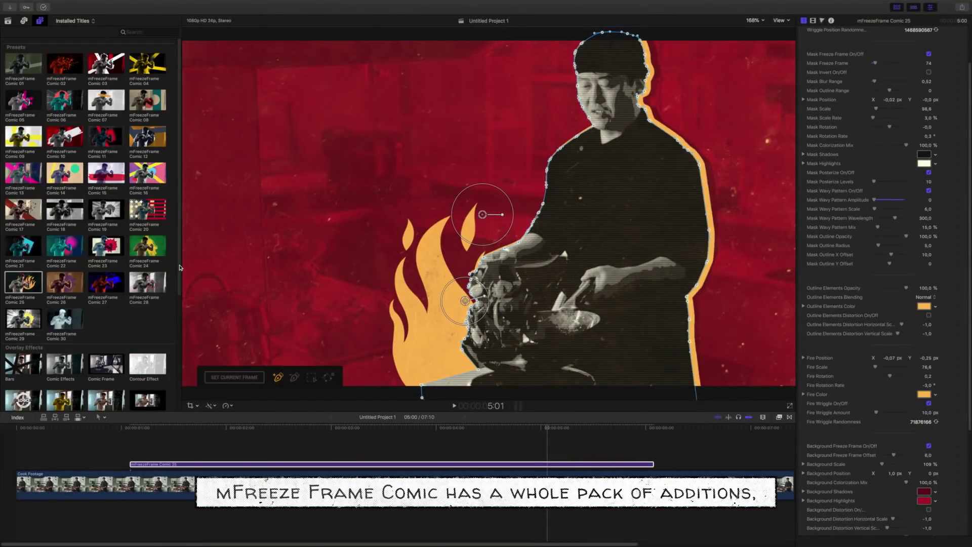
Add Typography 04 above the freeze frame clip and trim both of its ends to a duration of 4:22.
left_click_drag(180, 267, 176, 374)
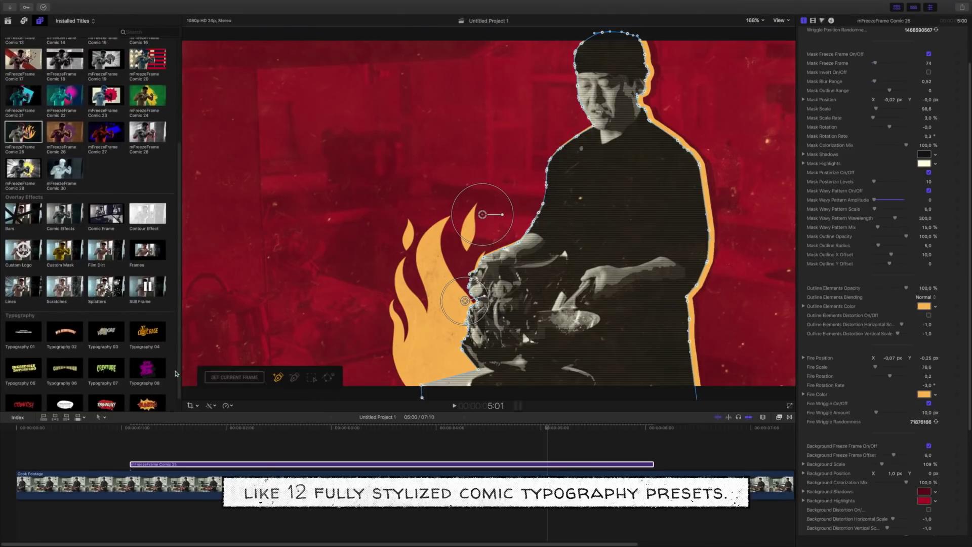
scroll(177, 363, "down", 1)
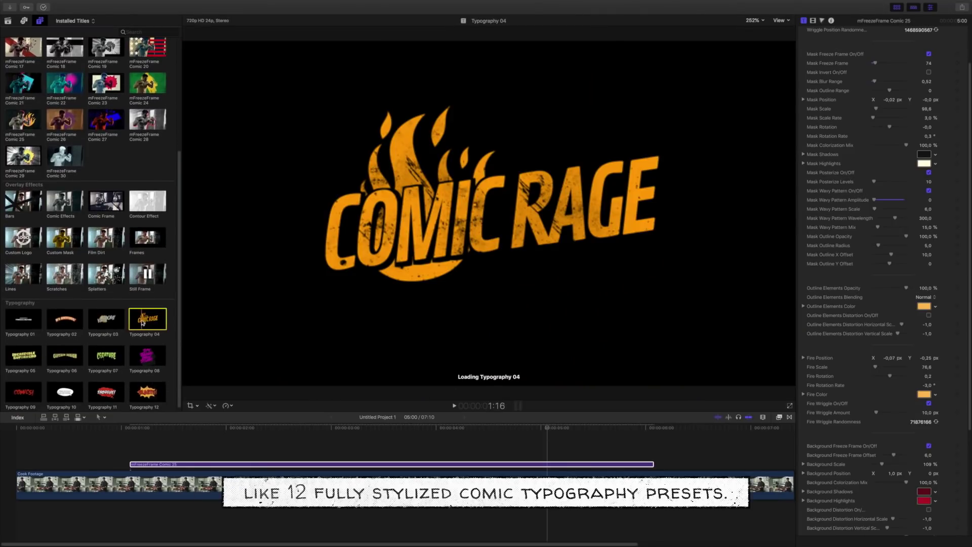
left_click_drag(151, 349, 135, 454)
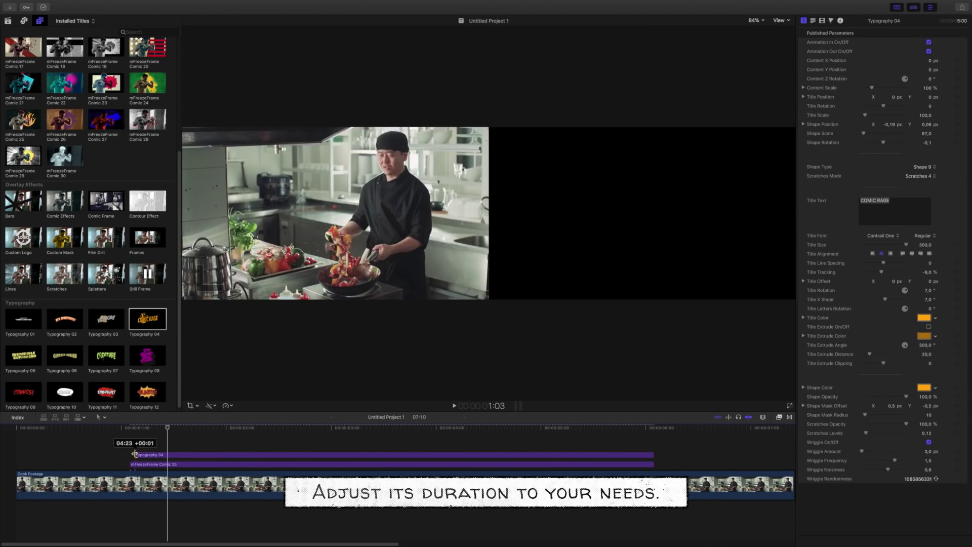
left_click_drag(653, 454, 649, 454)
Play to 2:07 and move the title to X -0.3 px, Y 0.08 px and its flame shape to X -0.25 px.
left_click(154, 430)
key("space")
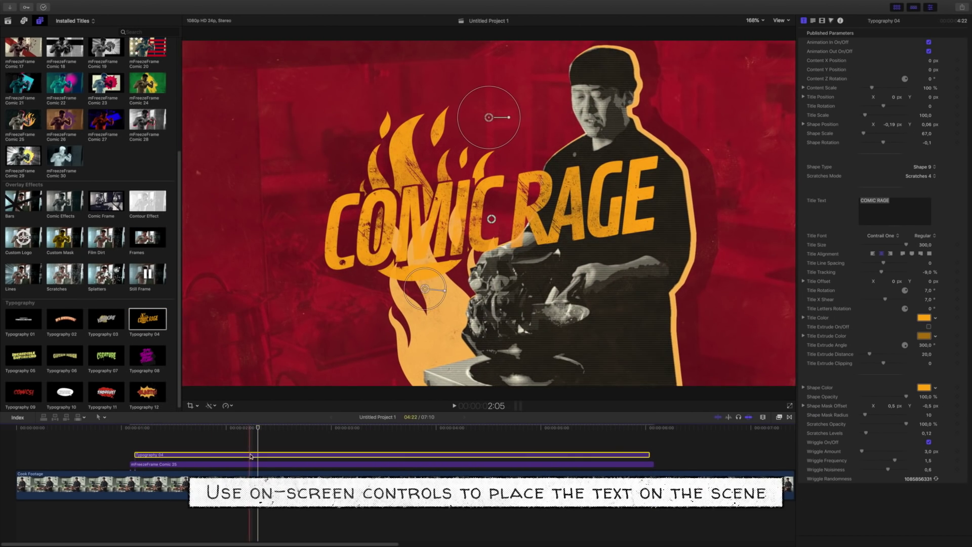
left_click_drag(491, 112, 382, 90)
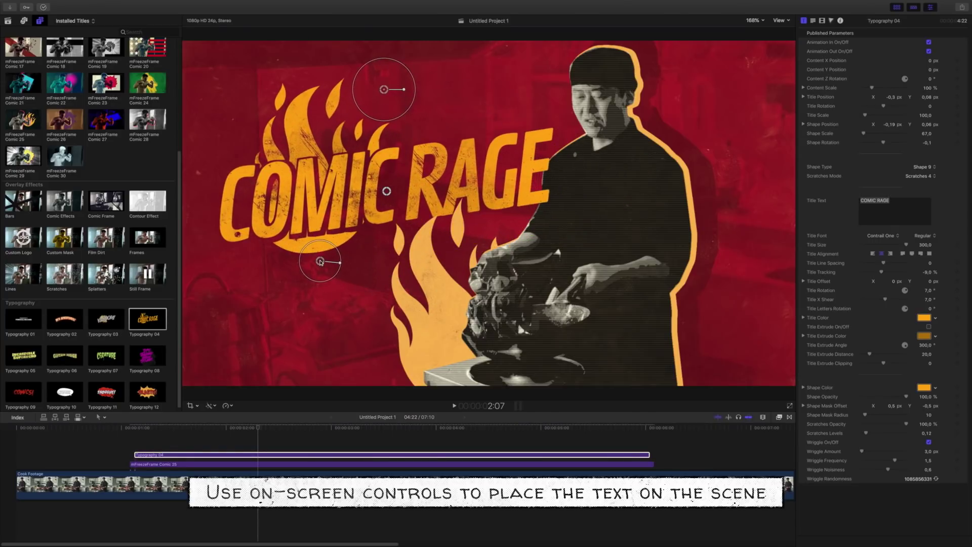
left_click_drag(324, 263, 297, 270)
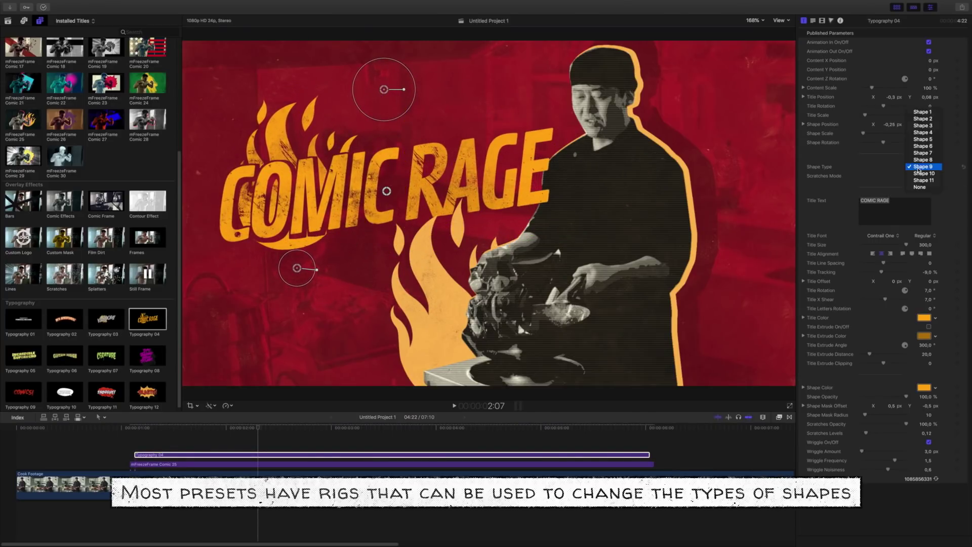
Try other Shape Type options behind the title and return to Shape 9.
left_click(923, 159)
left_click(923, 167)
left_click(923, 160)
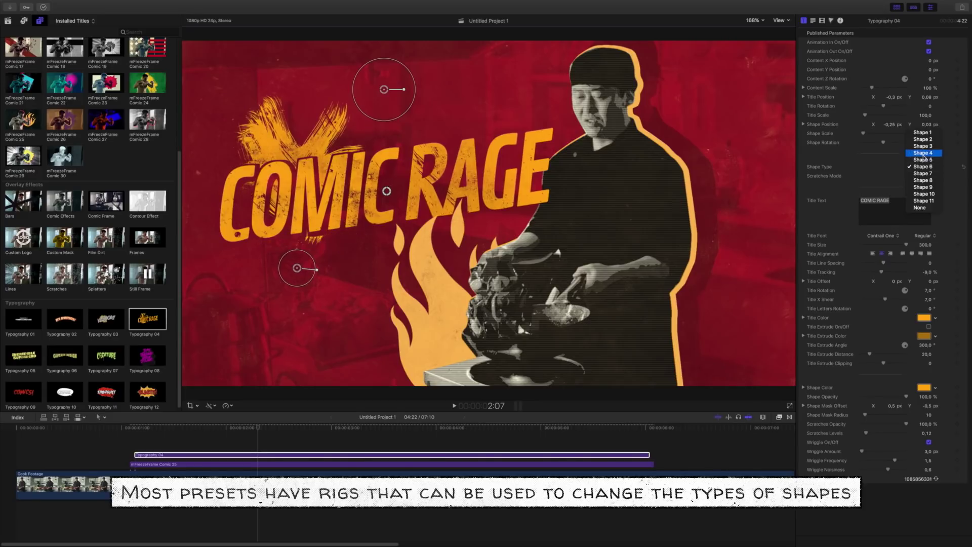
left_click(922, 180)
Place the title at X -0.36 px, Y 0.14 px with Title Scale 78.8, and change its text to ASIAN CUISINE.
left_click_drag(384, 120, 367, 74)
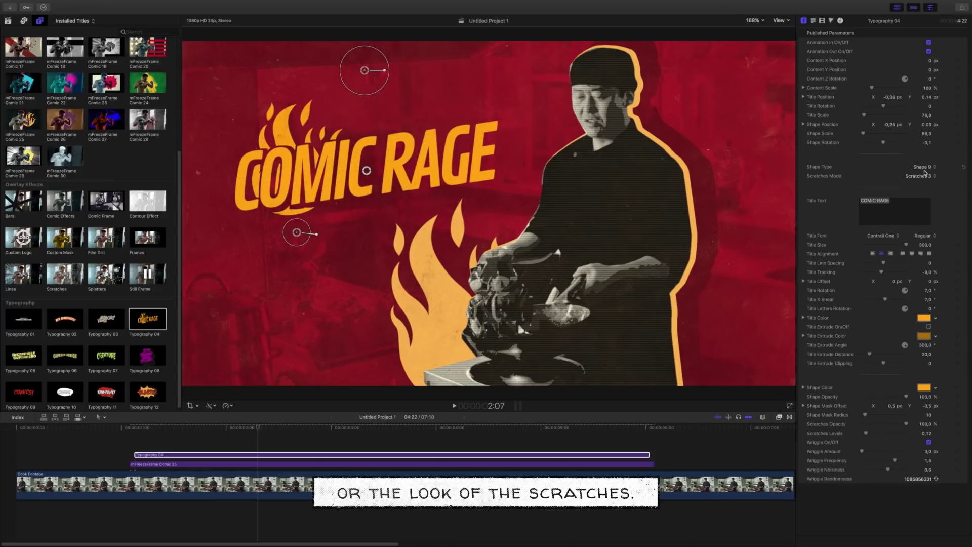
type("AS")
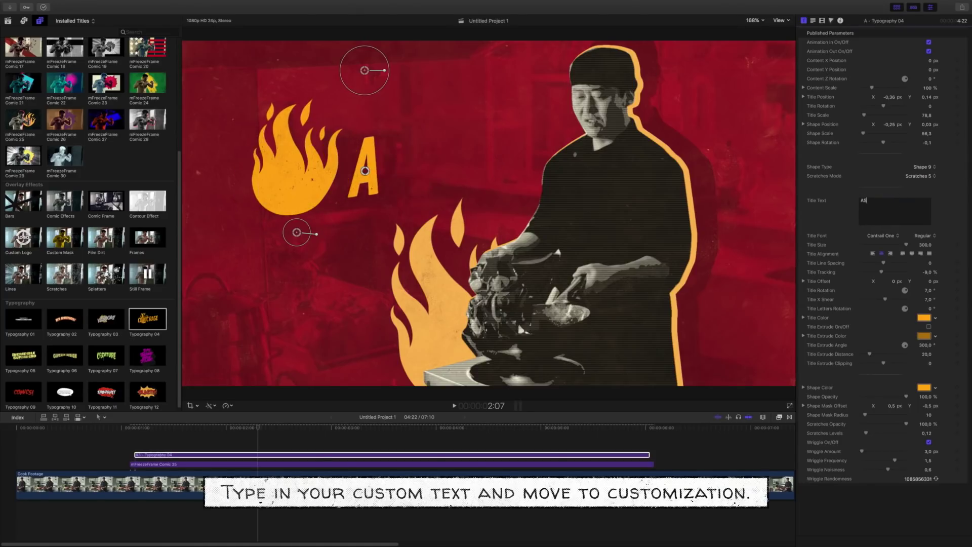
type("IAN CUISINE")
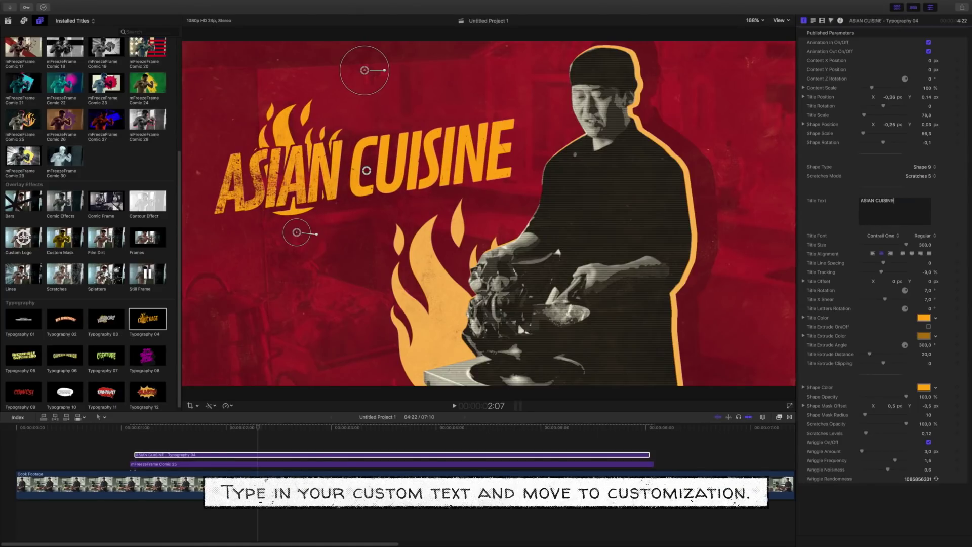
Set the title and its flame shape to light orange, and the title extrude to dark red with angle 96.4° and distance 1.5.
left_click(924, 317)
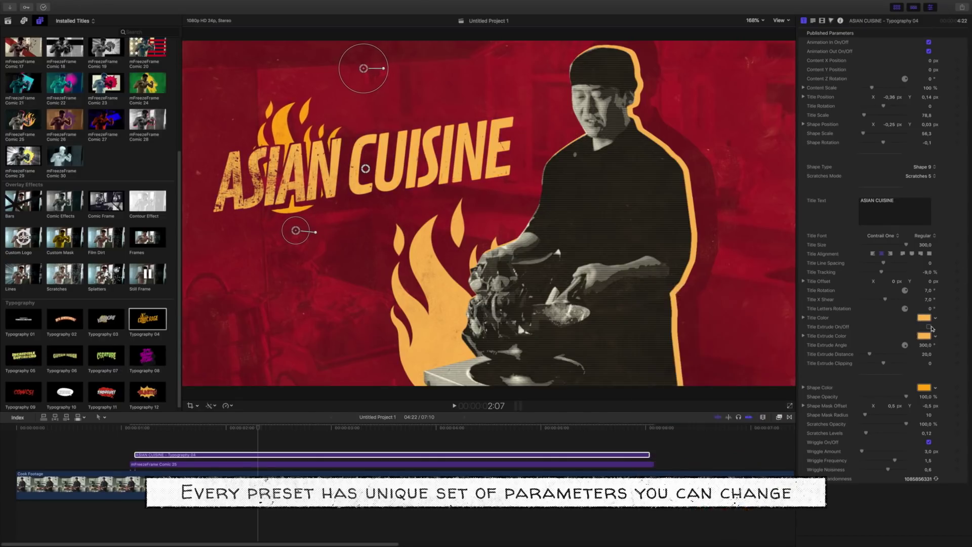
left_click_drag(658, 450, 697, 451)
left_click_drag(366, 168, 363, 166)
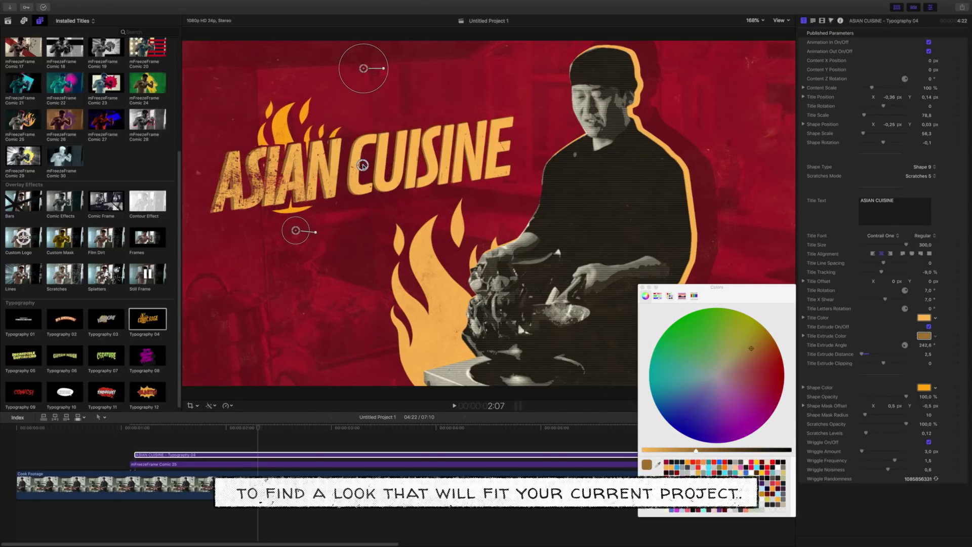
left_click_drag(695, 450, 733, 450)
left_click(665, 462)
left_click(643, 287)
left_click(924, 388)
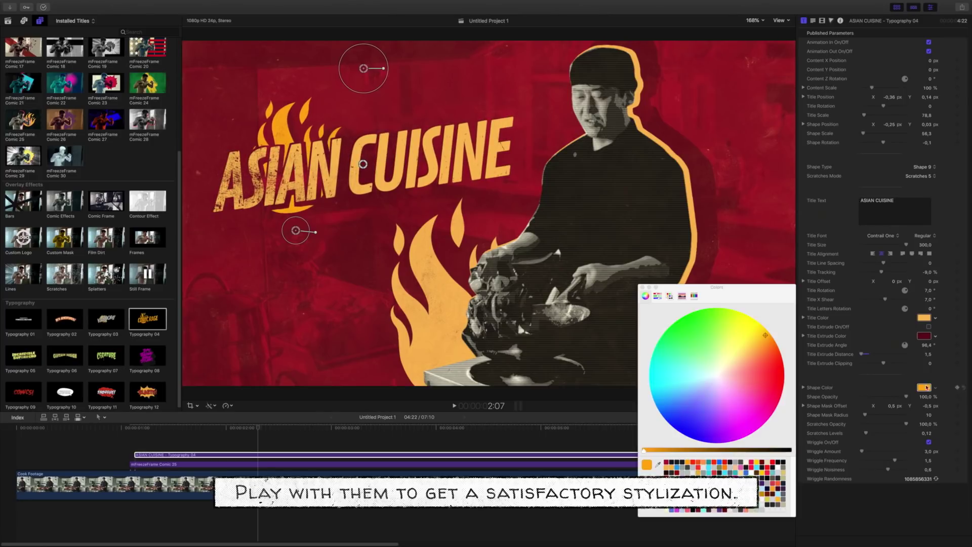
left_click(666, 452)
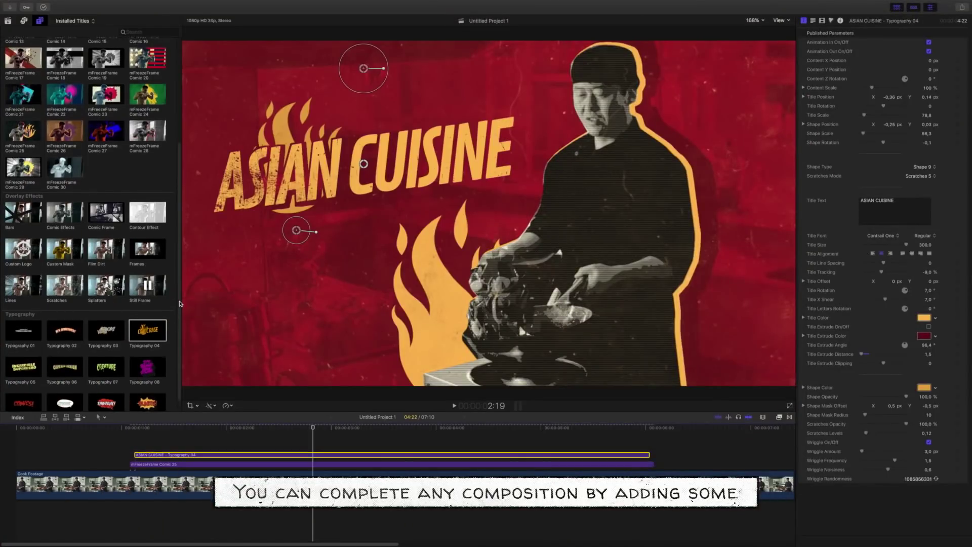
Add the Splatters overlay above the ASIAN CUISINE title and change its Shape Mode to the flame-like Shape 9.
scroll(179, 299, "up", 1)
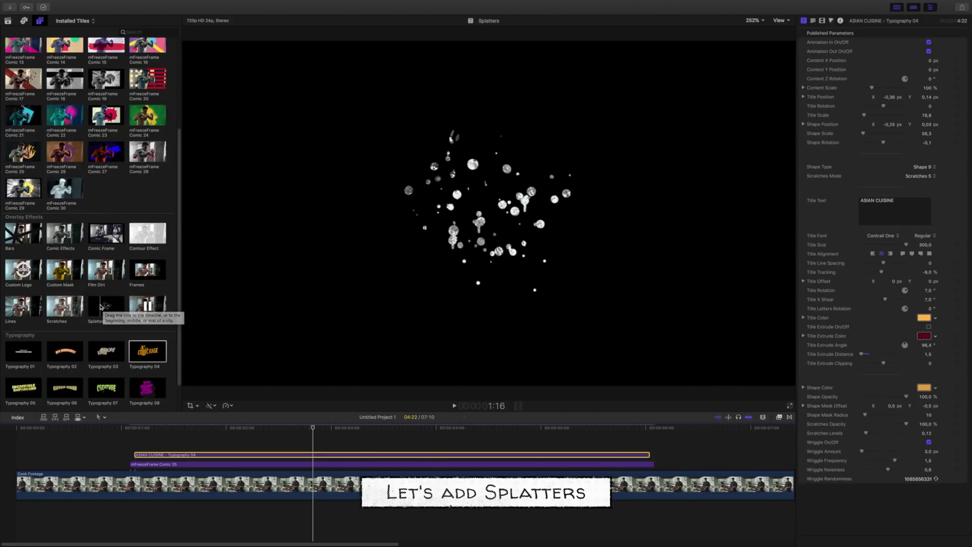
left_click_drag(106, 306, 135, 440)
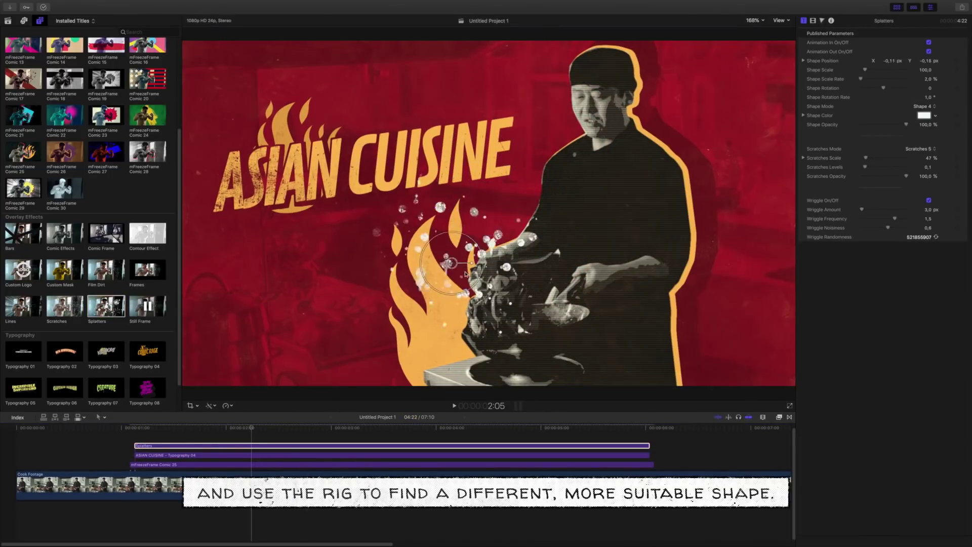
left_click(923, 106)
left_click(924, 134)
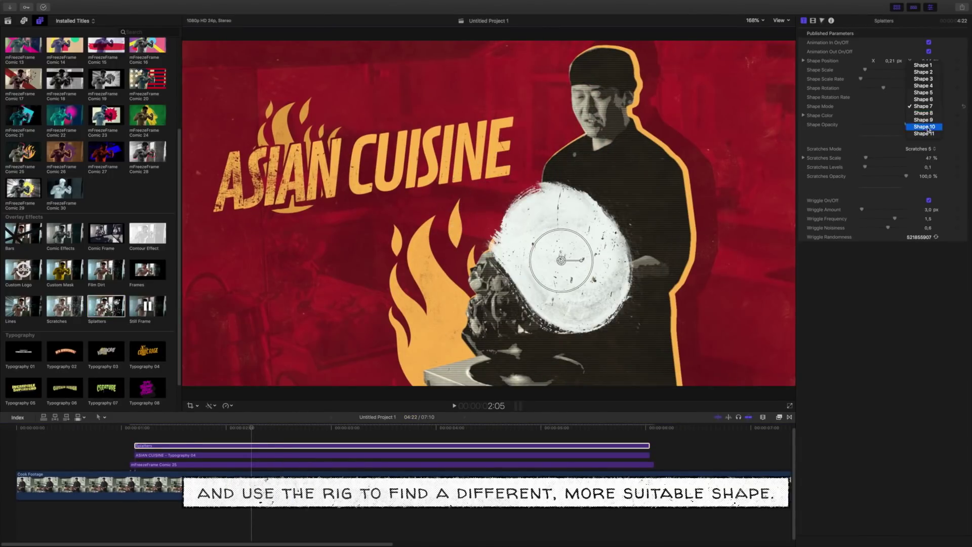
Move the splatter shape to X 0.51 px, Y -0.45 px and set its Shape Color to light orange.
left_click_drag(562, 262, 664, 368)
left_click(925, 116)
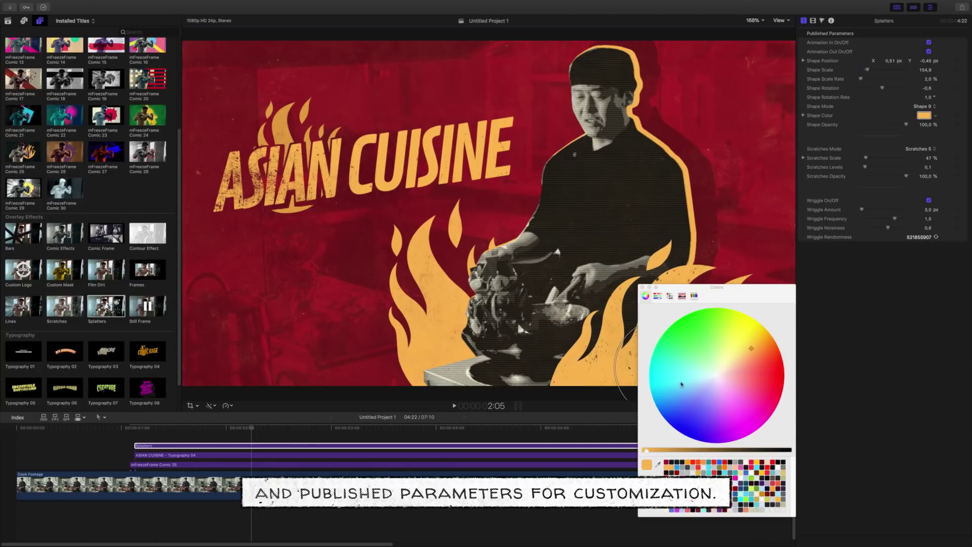
left_click(643, 287)
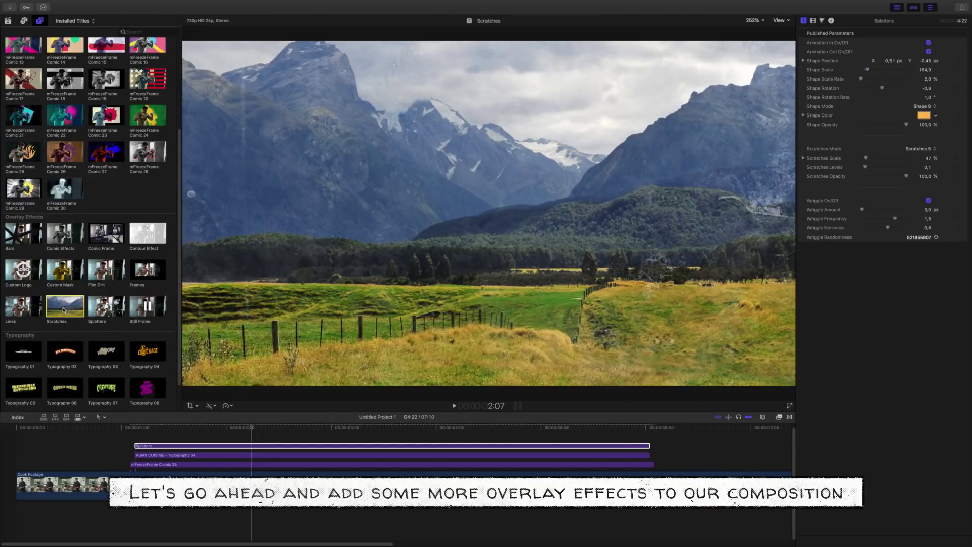
Add the Scratches overlay above the Splatters clip and set its Scratches Blending to Multiply.
left_click_drag(64, 307, 136, 444)
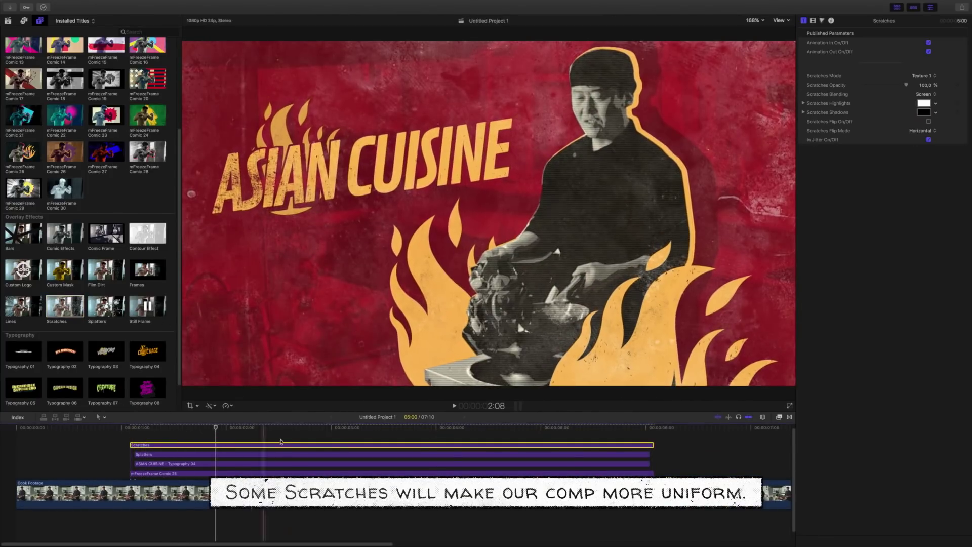
left_click(925, 94)
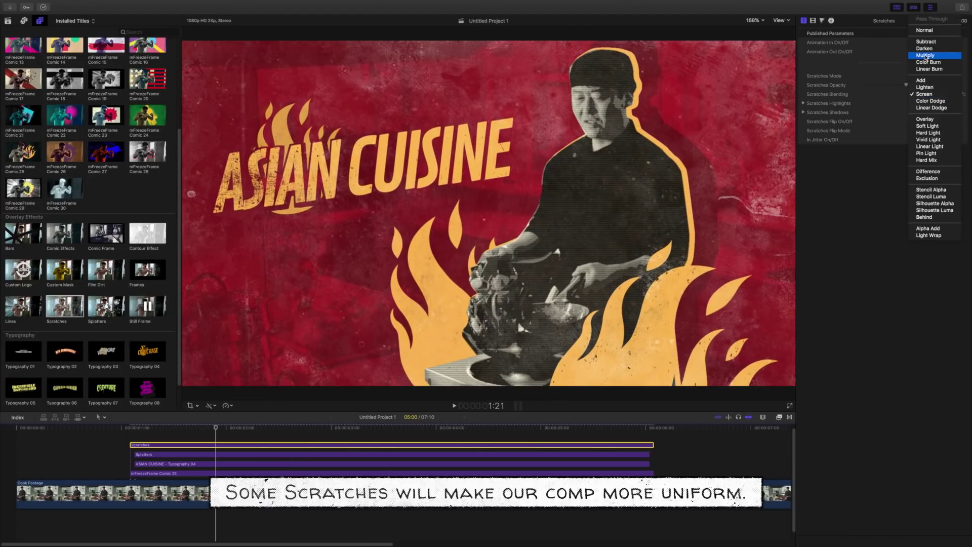
left_click(926, 56)
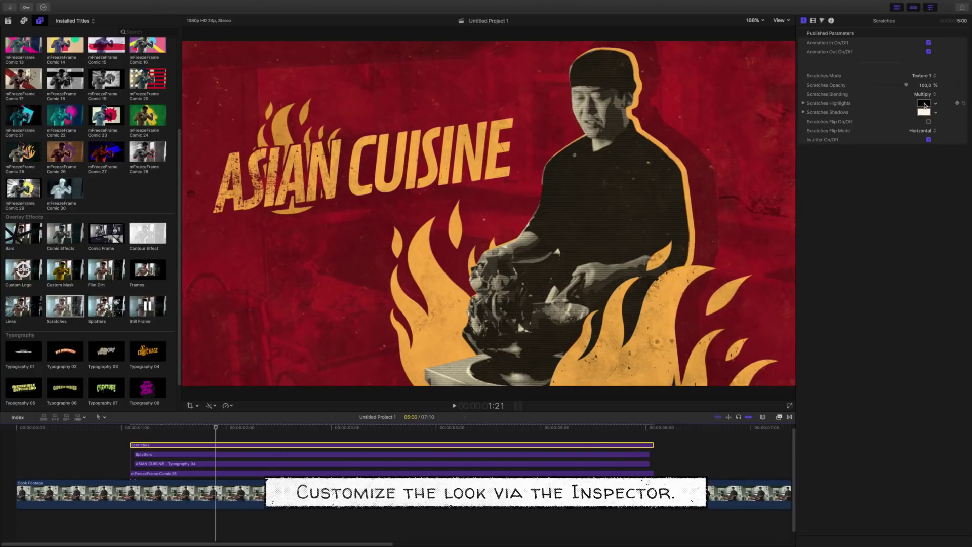
Add the Lines overlay between the freeze frame and the title, with Lines Color set to dark red.
left_click(24, 307)
left_click_drag(137, 428, 136, 435)
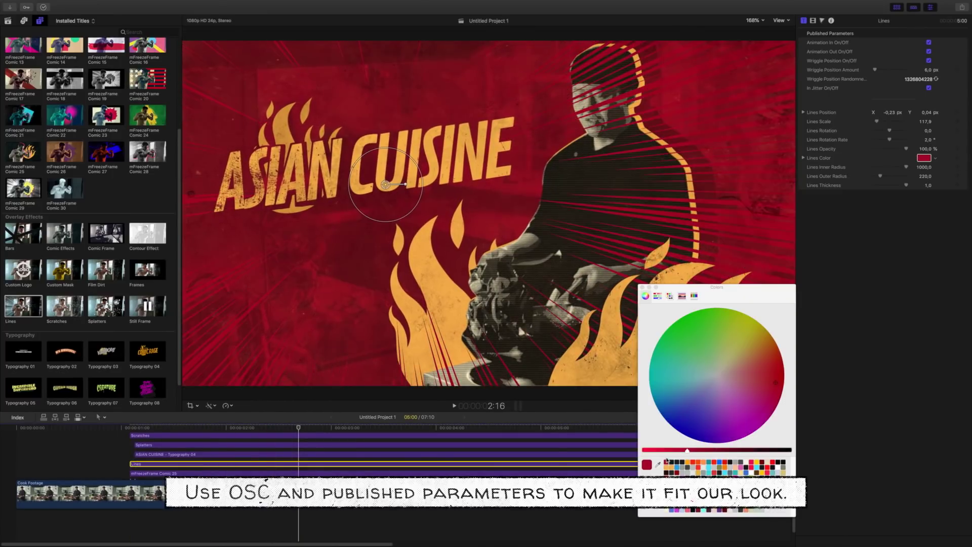
left_click(643, 287)
Set the Lines Outer Radius to 837, Lines Opacity to 54.84% and Lines Color to black.
left_click_drag(881, 176, 892, 151)
left_click(924, 158)
left_click_drag(709, 450, 809, 451)
left_click(643, 287)
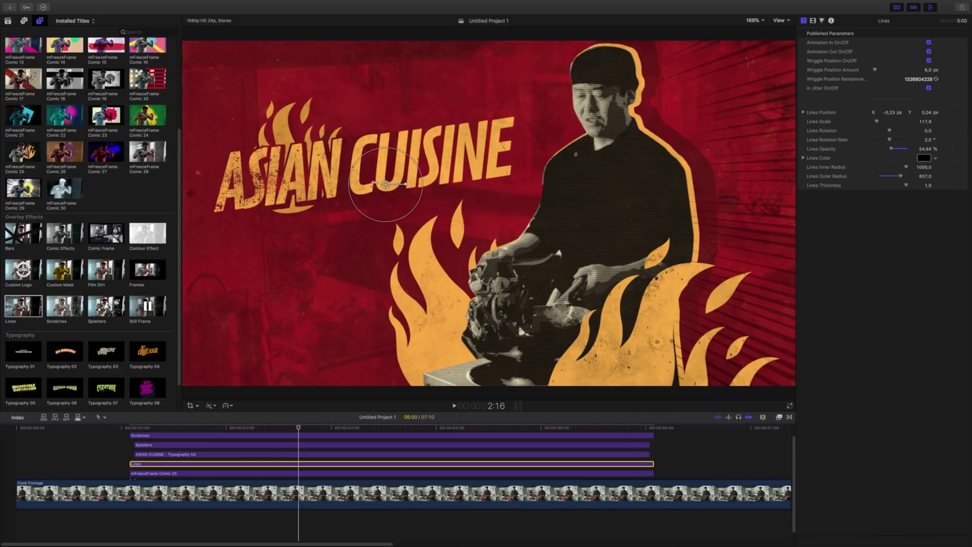
Move the center of the lines toward the middle of the scene and increase the Lines Outer Radius.
left_click_drag(385, 184, 499, 235)
left_click_drag(537, 360, 530, 324)
left_click_drag(900, 176, 905, 167)
Add a second, dark red Splatters overlay above all clips, using Shape 1 placed at X -0.23 px, Y -0.33 px.
left_click_drag(103, 307, 146, 443)
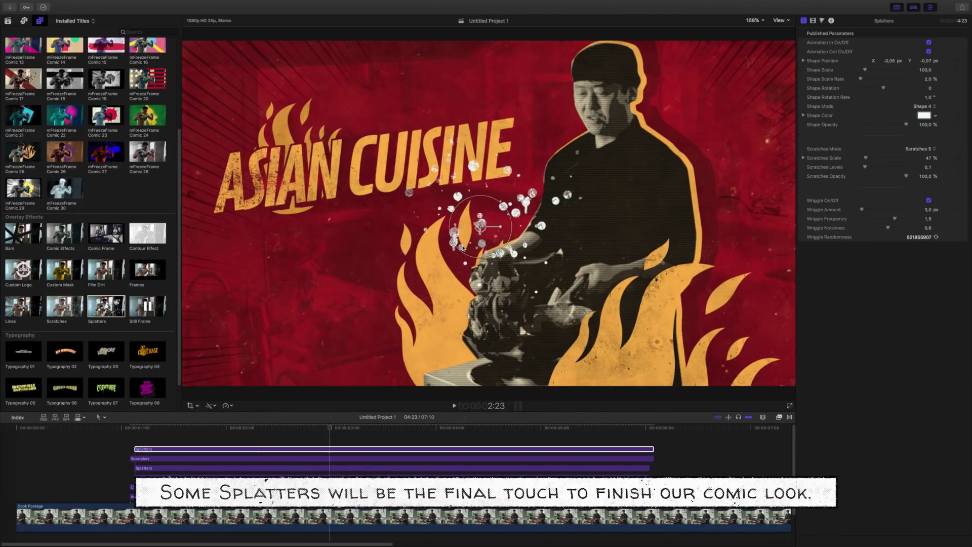
left_click_drag(464, 248, 388, 261)
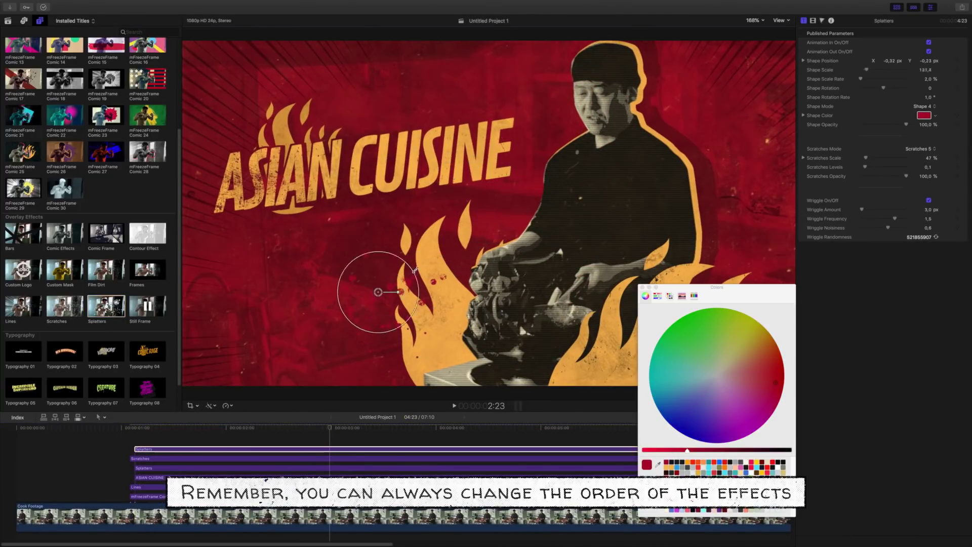
left_click_drag(380, 292, 469, 293)
left_click(931, 100)
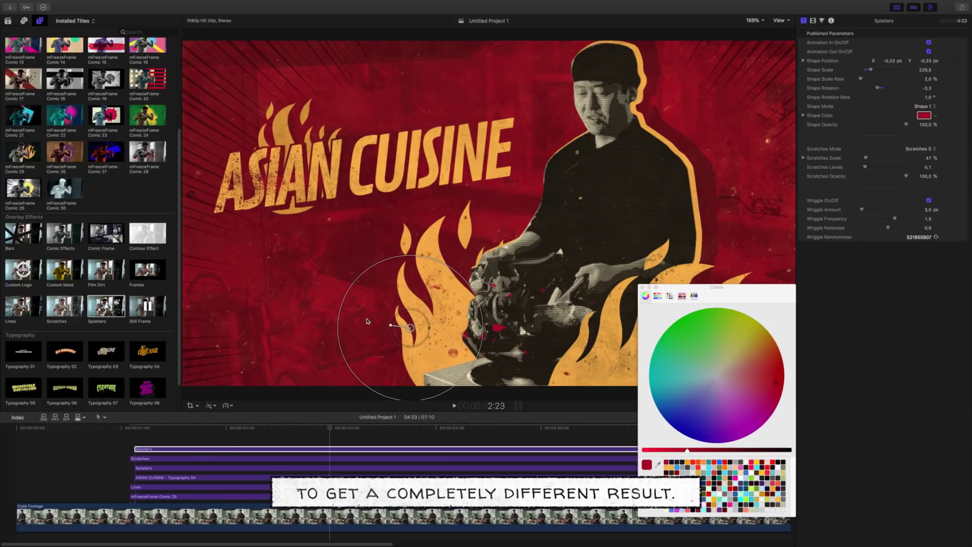